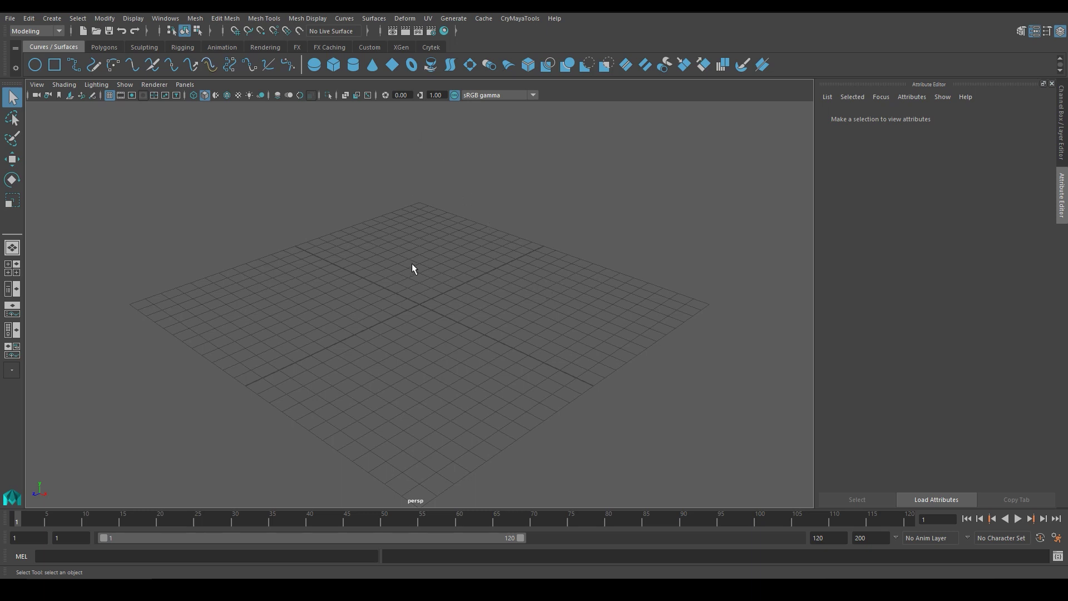
Show the Crytek tool buttons on the Maya shelf.
left_click(428, 48)
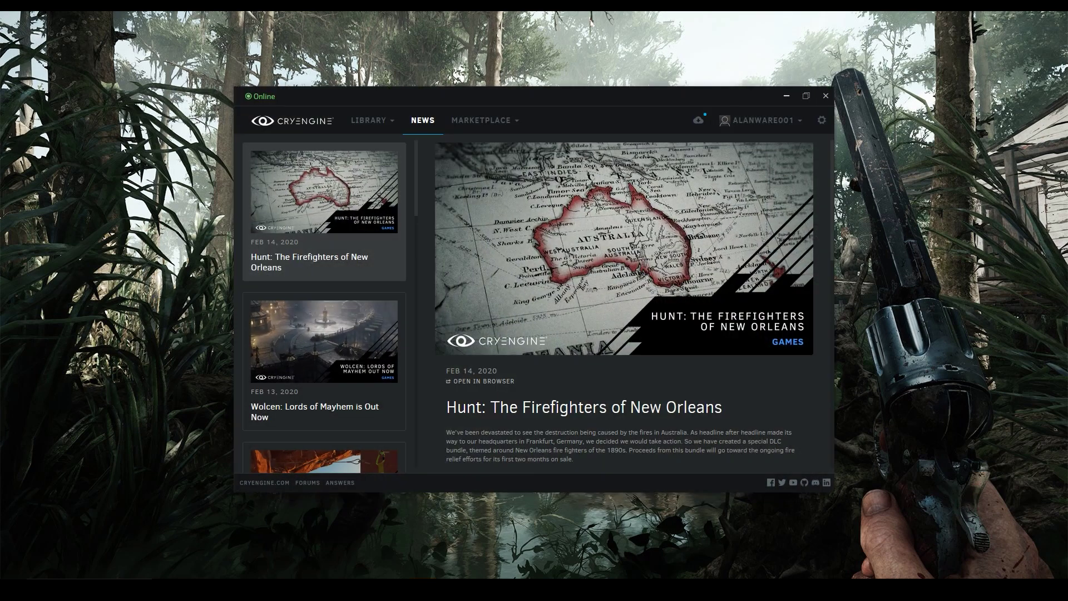
Show the Library's Engines list and open the actions menu for installed CRYENGINE 5.6.5.
left_click(369, 120)
left_click(382, 191)
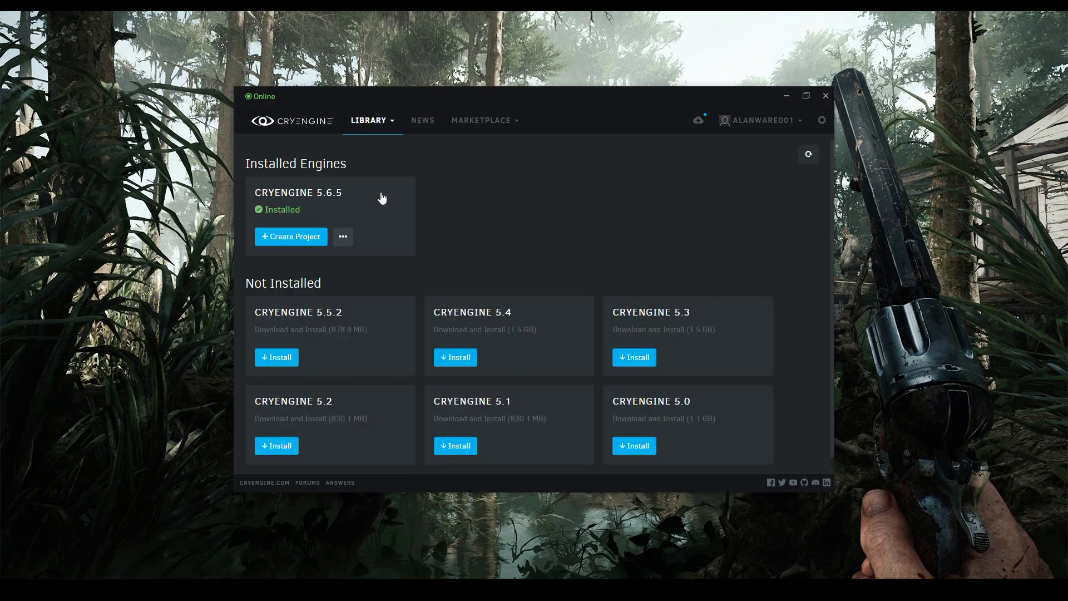
left_click(344, 239)
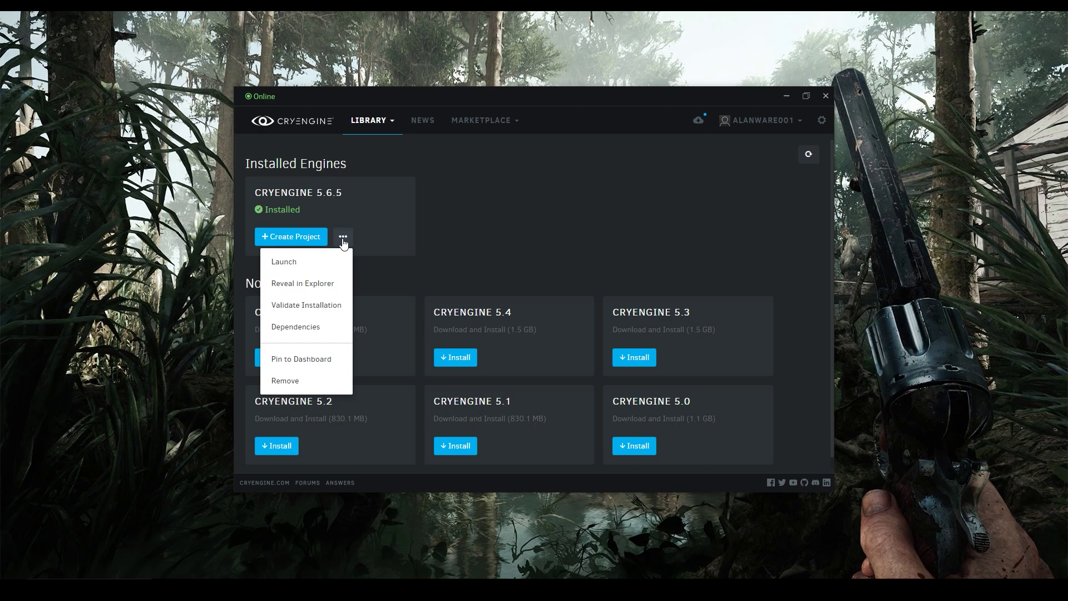
Reveal the engine folder, run CryToolsInstaller.exe from Tools, and continue past Install.
left_click(324, 285)
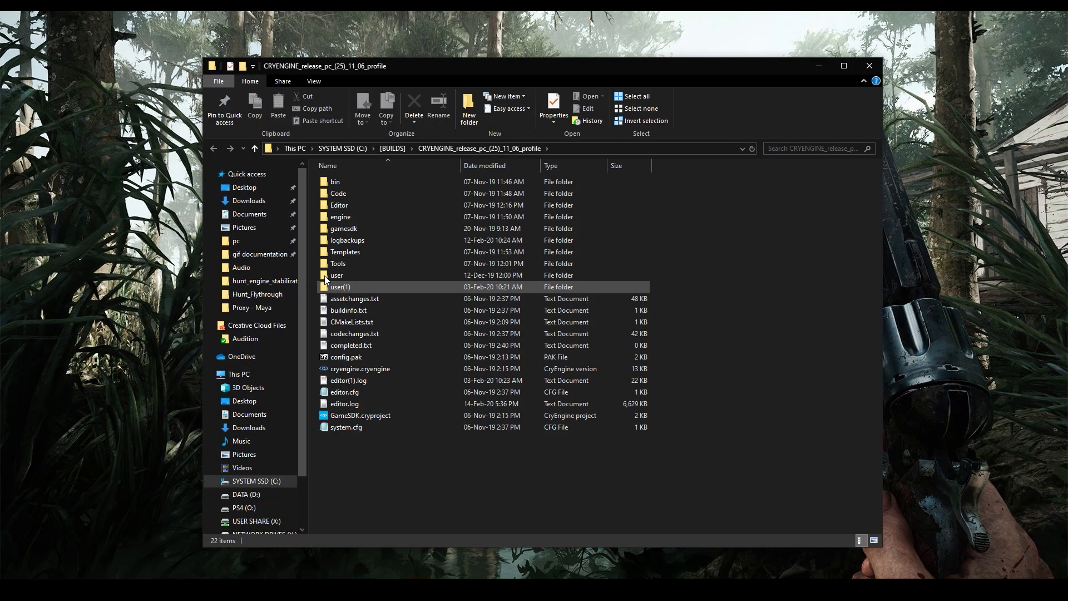
double_click(326, 265)
scroll(370, 306, "down", 4)
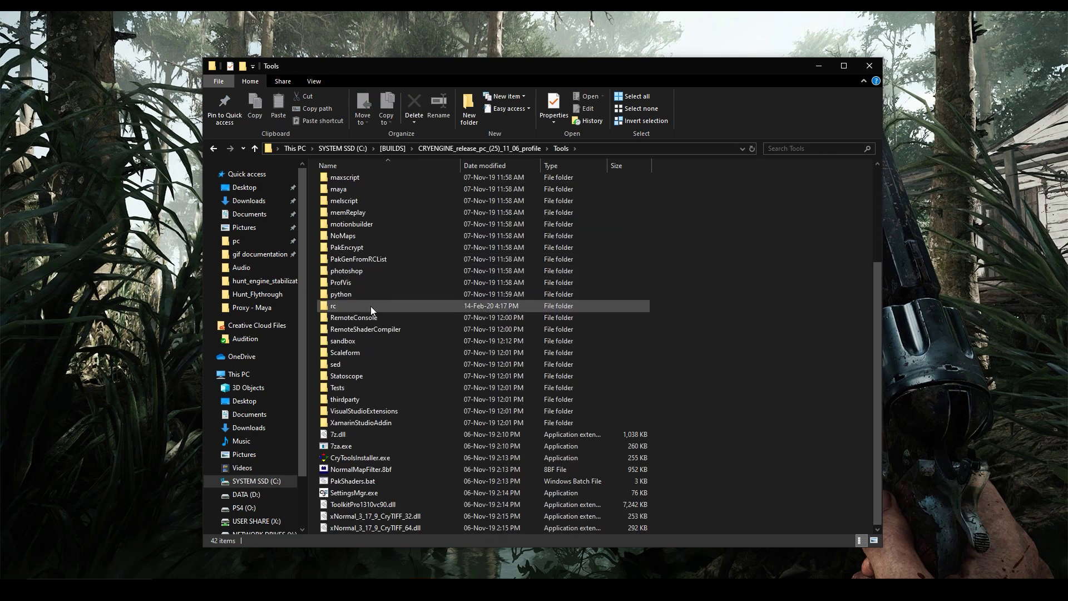
left_click(368, 459)
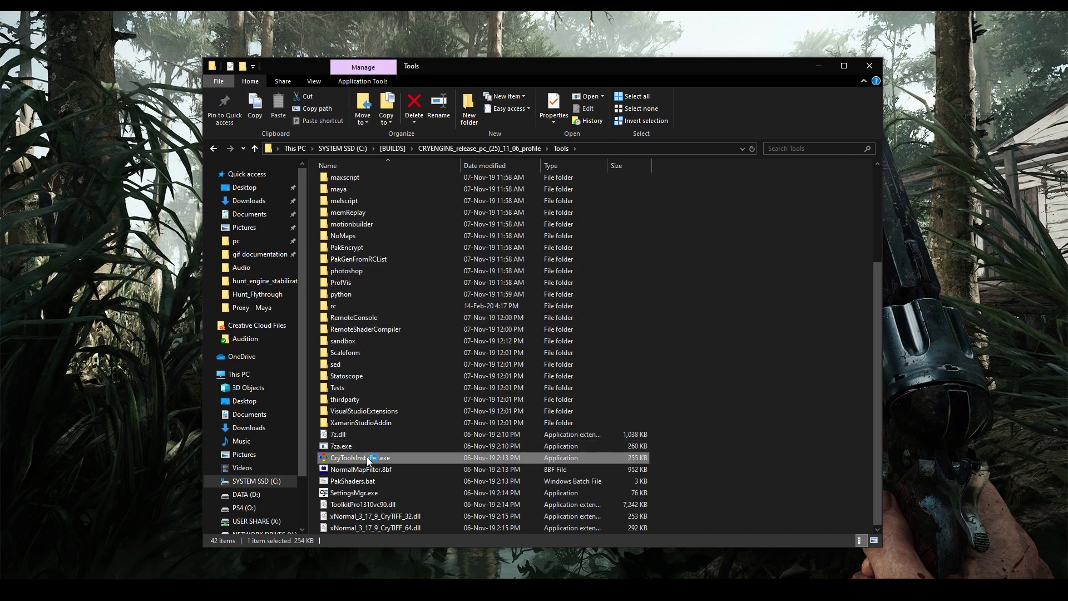
double_click(368, 458)
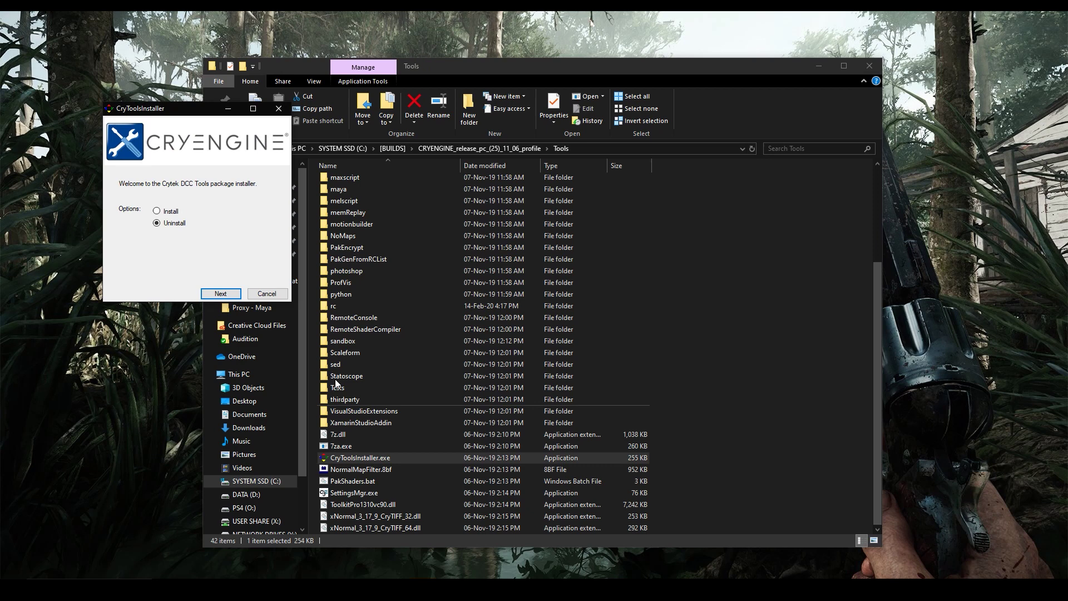
left_click(232, 300)
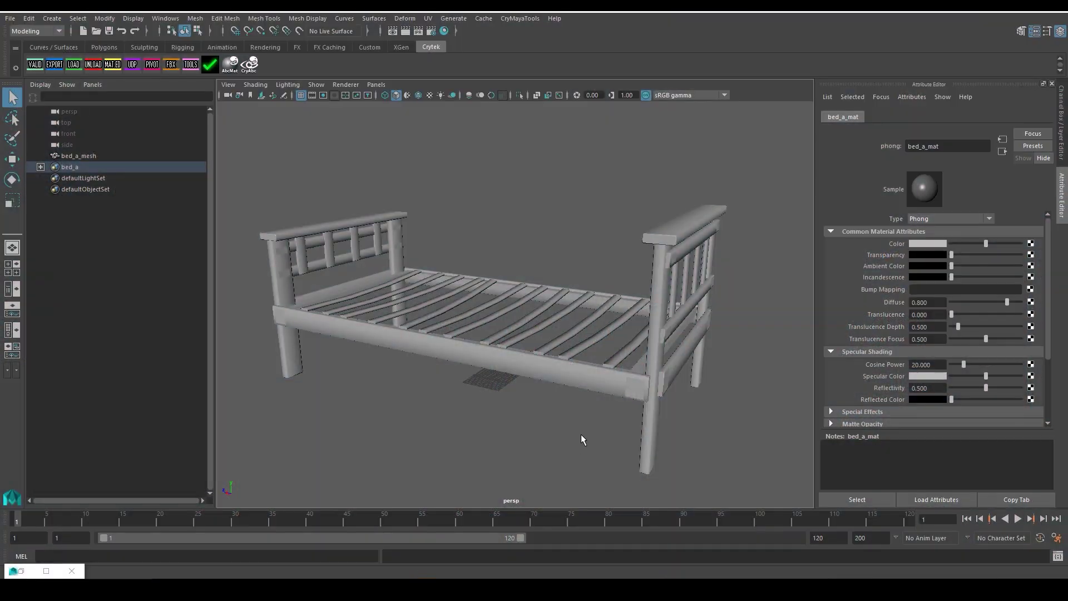
Tumble and pan the perspective view to inspect the bed from several angles.
middle_click_drag(582, 428, 590, 422, "alt")
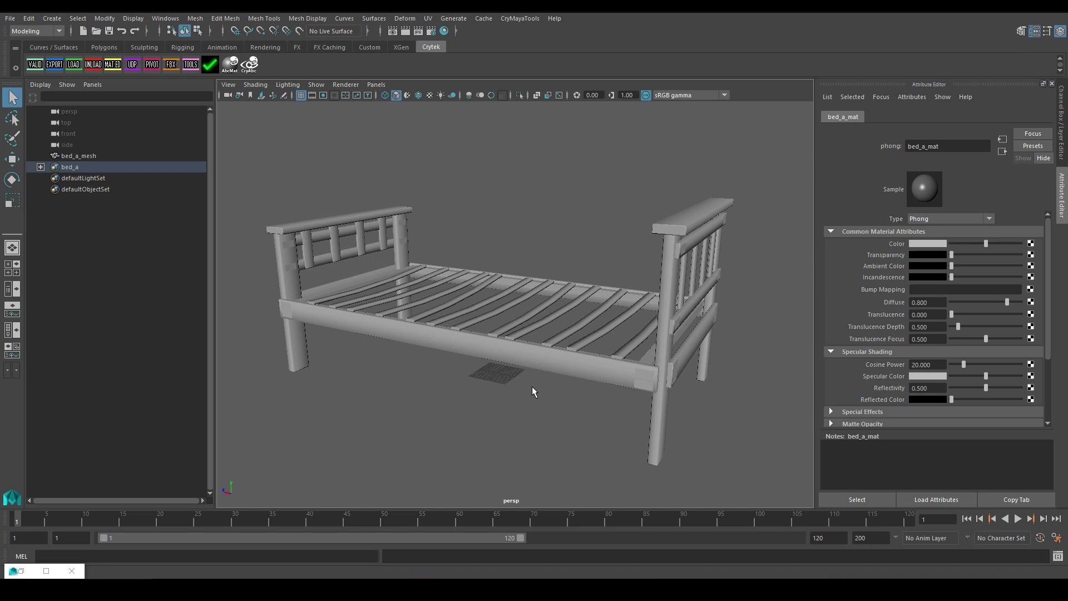
left_click_drag(510, 384, 476, 354, "alt")
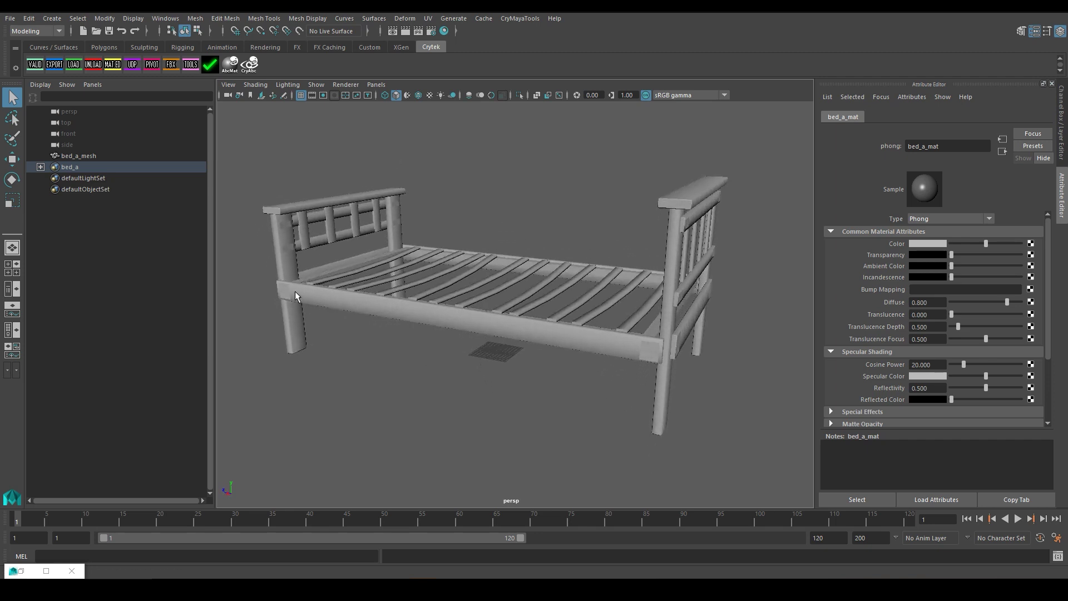
left_click_drag(291, 346, 324, 350, "alt")
middle_click_drag(324, 350, 353, 351, "alt")
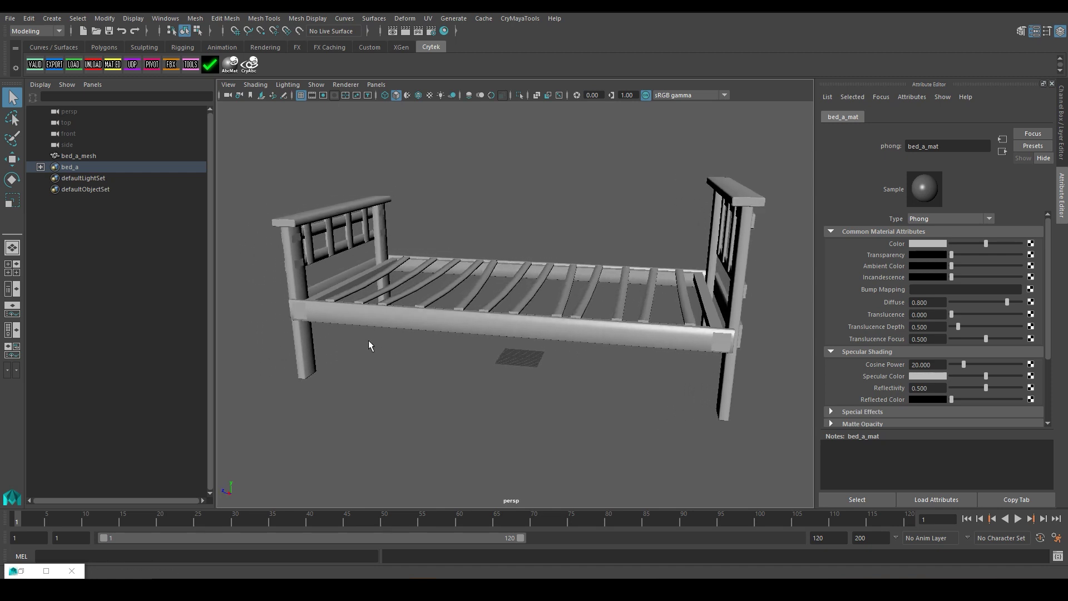
left_click_drag(446, 327, 453, 338, "alt")
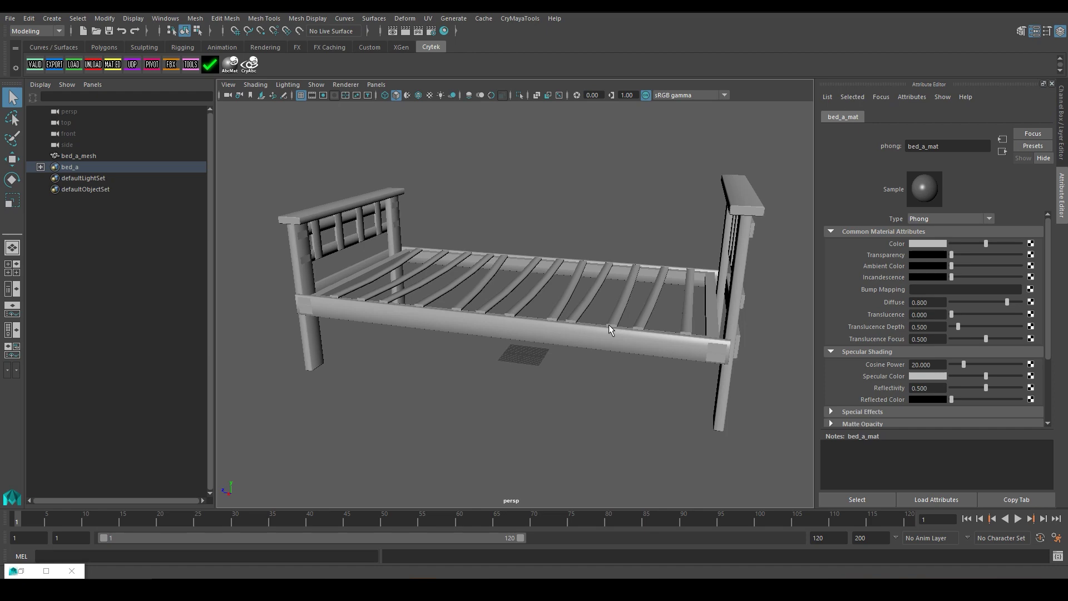
middle_click_drag(613, 359, 609, 379, "alt")
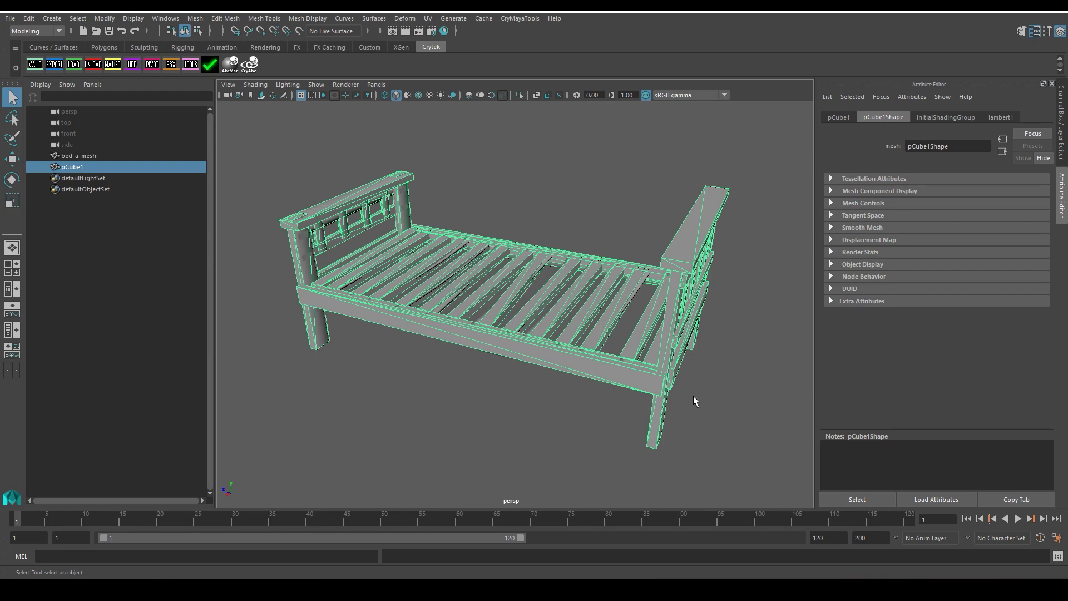
Rename the pCube1 mesh to proxy_bed_a in the Outliner.
left_click_drag(537, 382, 543, 359, "alt")
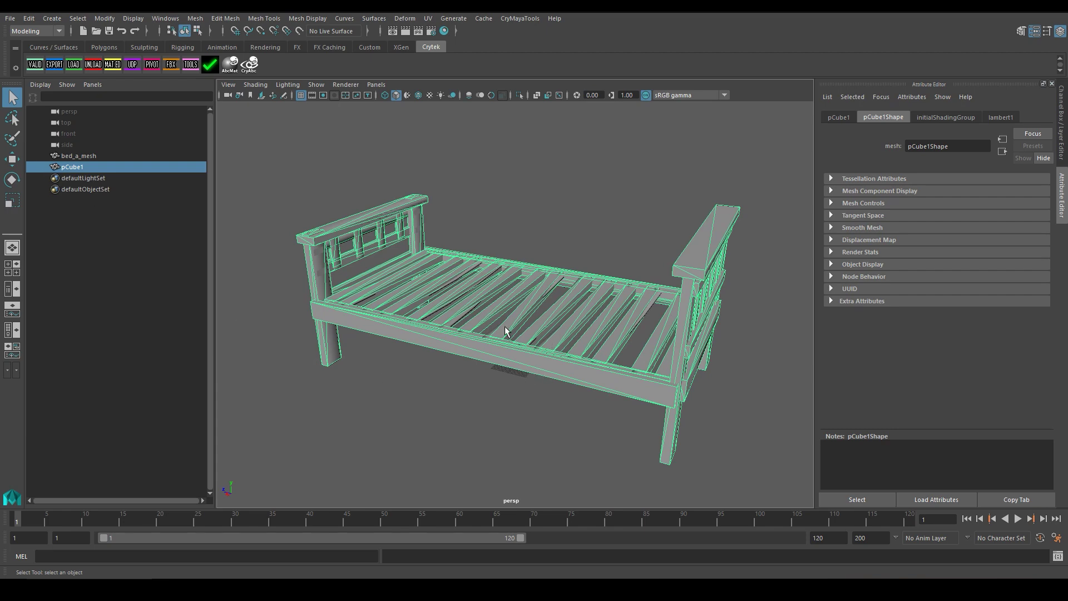
mouse_move(489, 412)
left_mouse_down("alt")
mouse_move(484, 400)
mouse_move(494, 401)
left_mouse_up("alt")
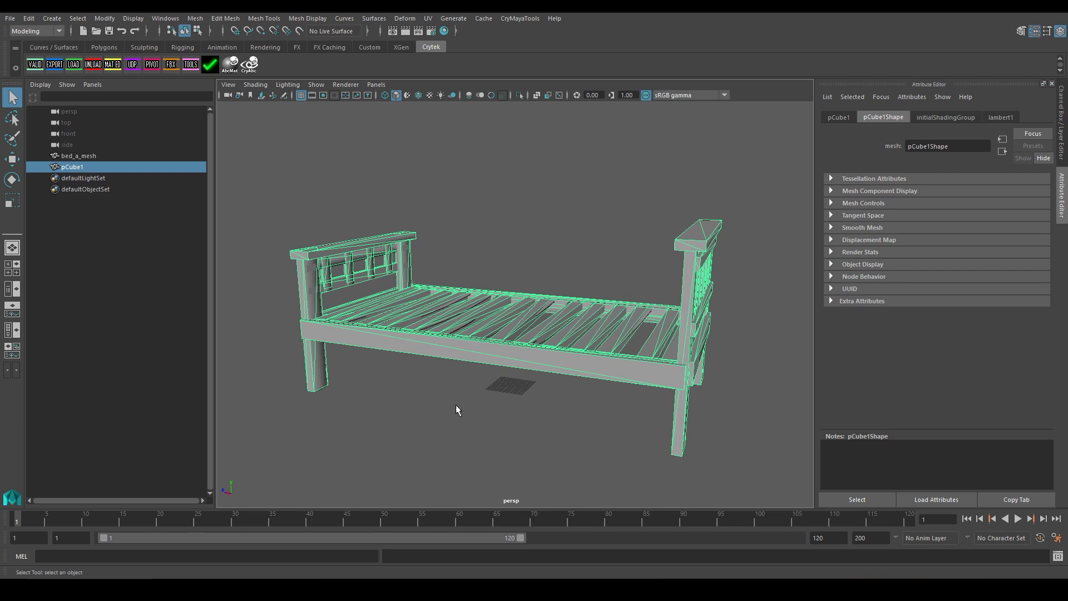
double_click(72, 166)
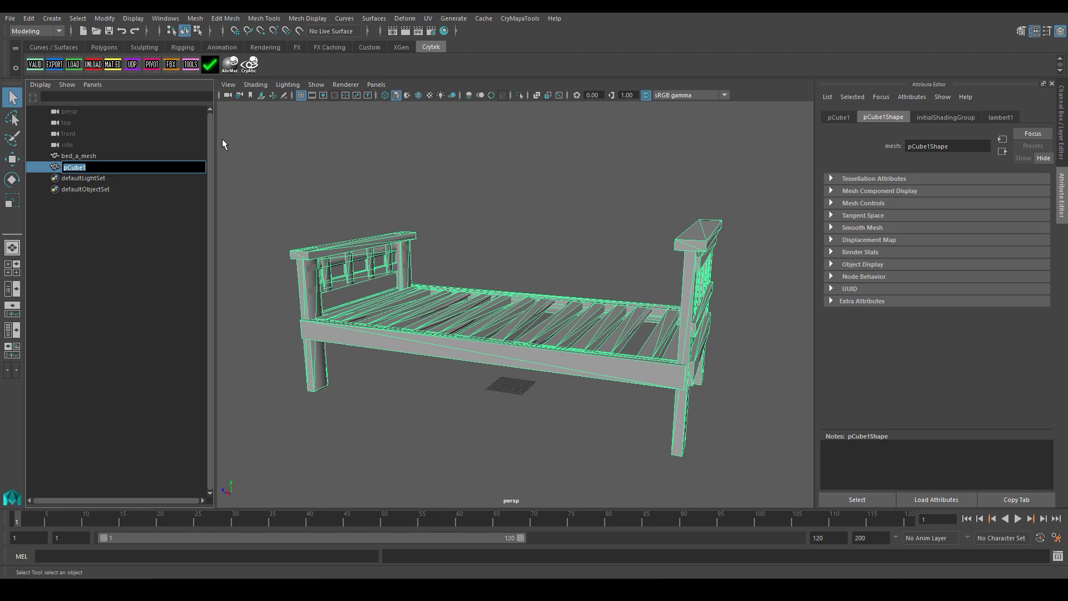
type("proxy_bed_a")
key("Return")
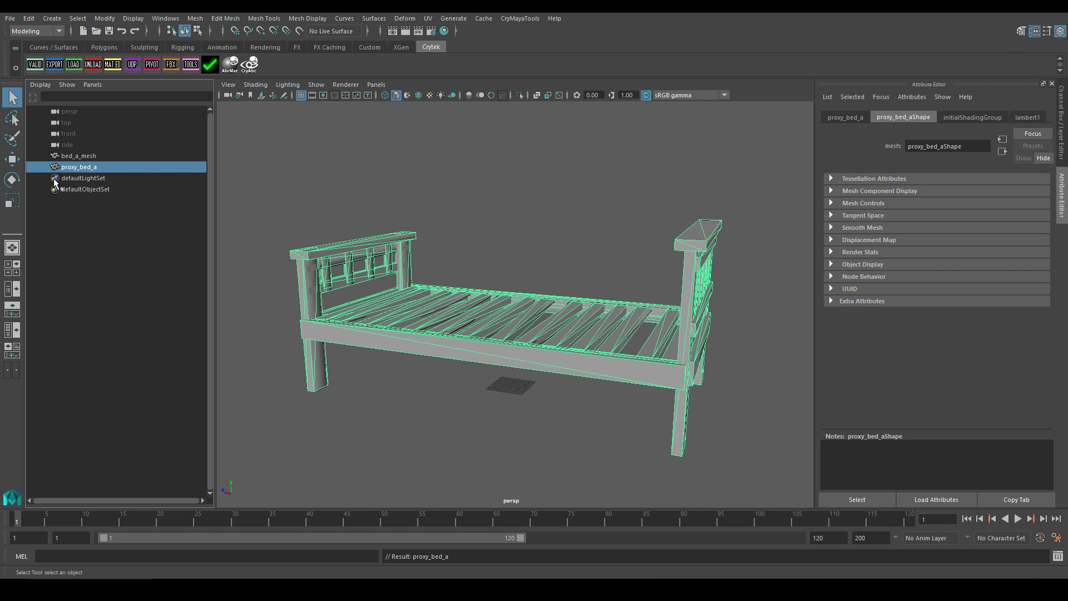
Select bed_a_mesh and then proxy_bed_a to compare the two meshes.
left_click(84, 156)
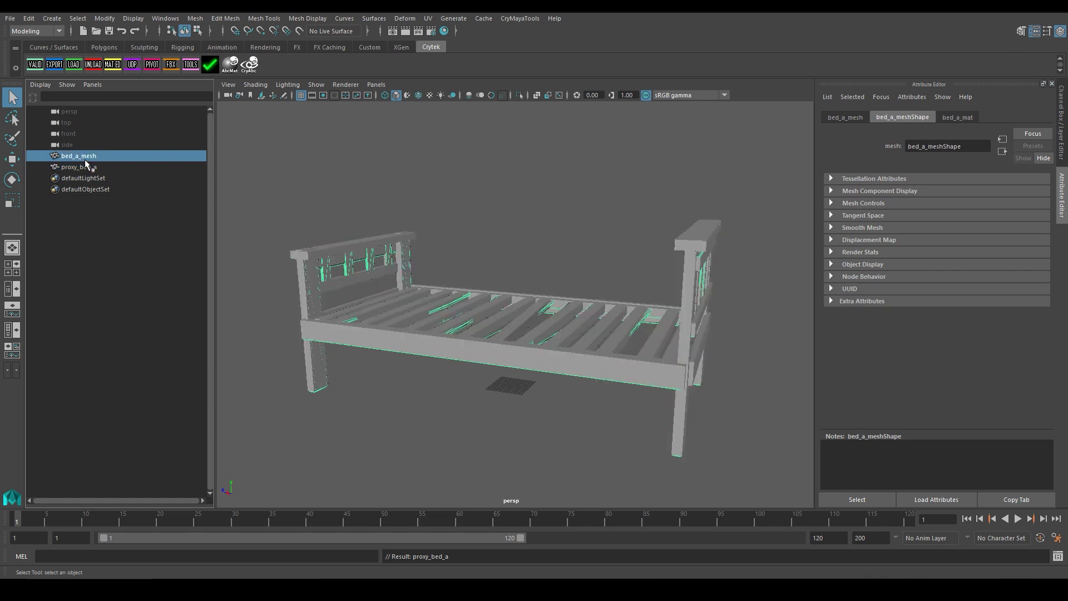
left_click(115, 166)
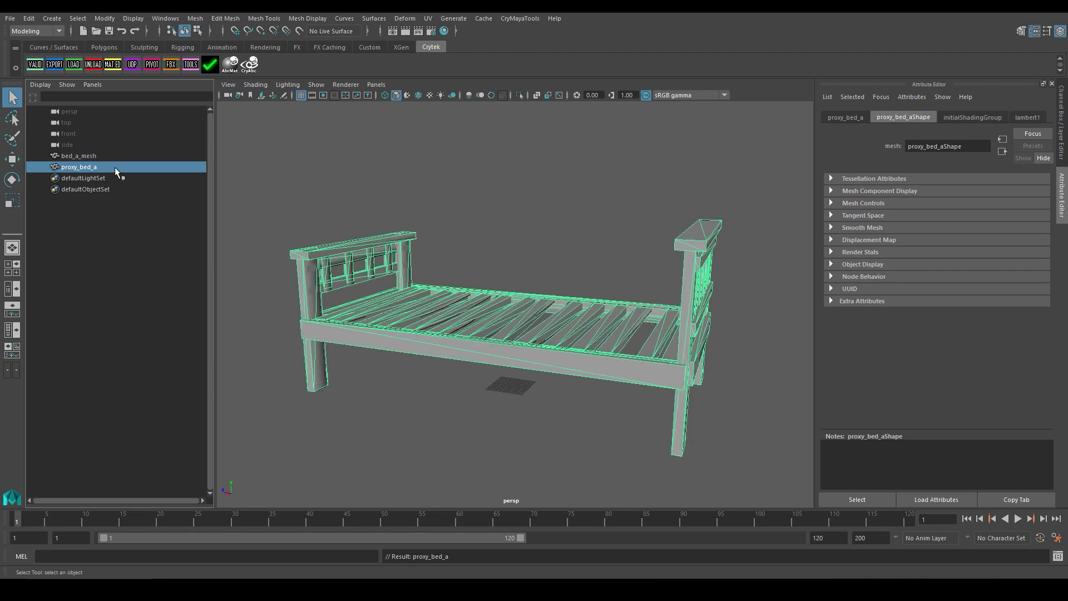
left_click_drag(501, 289, 523, 285, "alt")
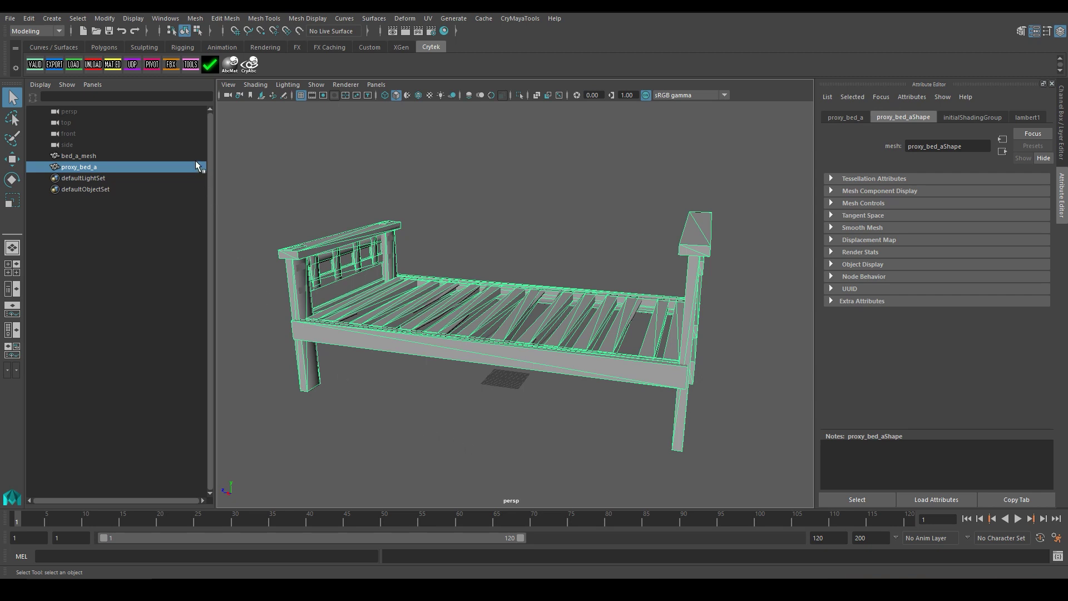
Select both bed meshes and start a CryExportNode from the Crytek TOOLS panel.
left_click(77, 158, "ctrl")
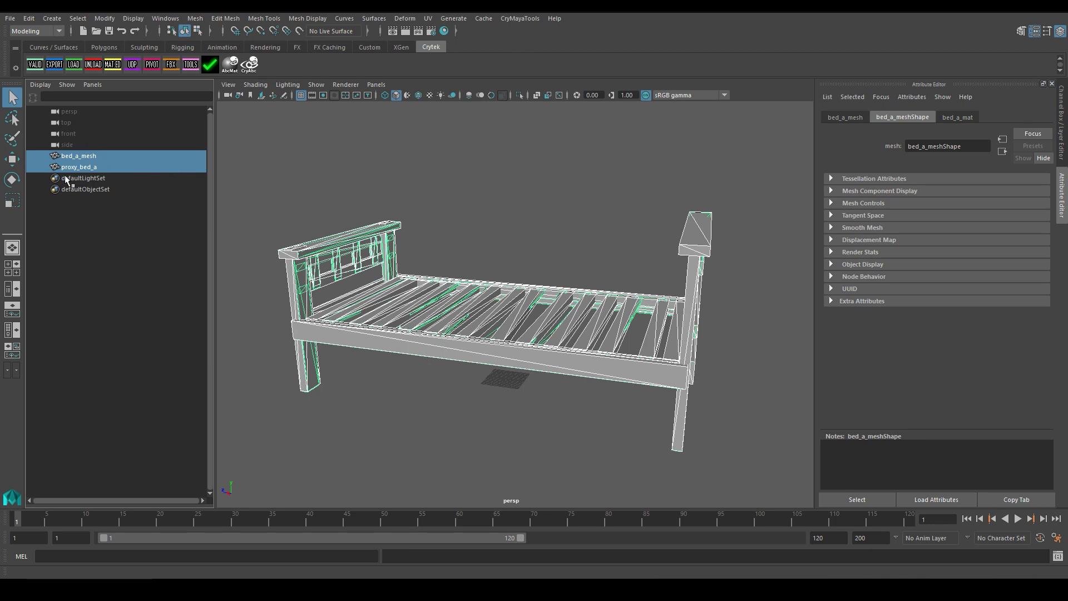
left_click(191, 65)
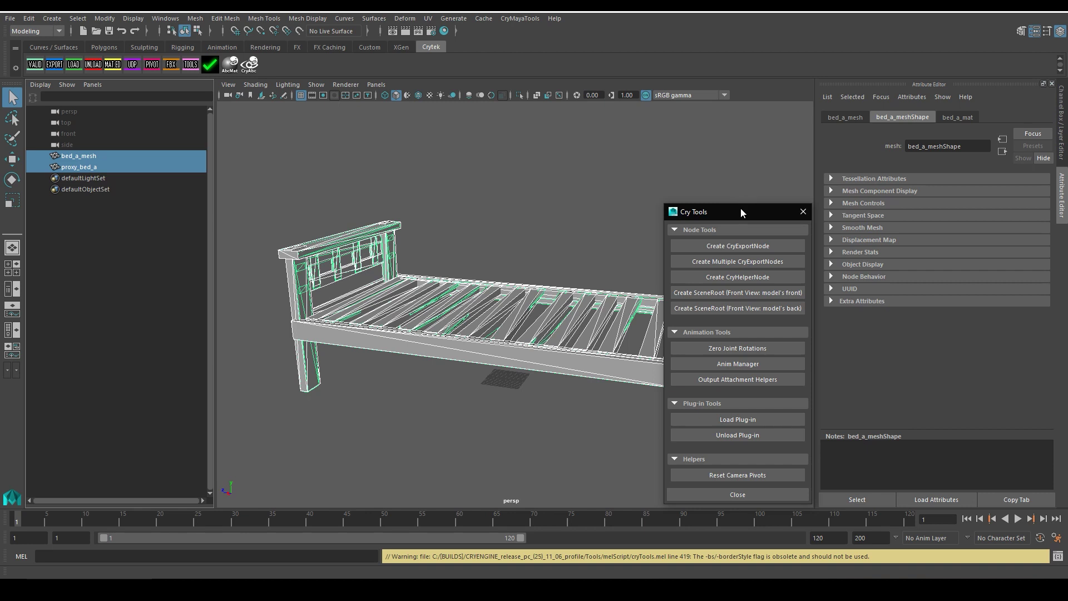
left_click(733, 244)
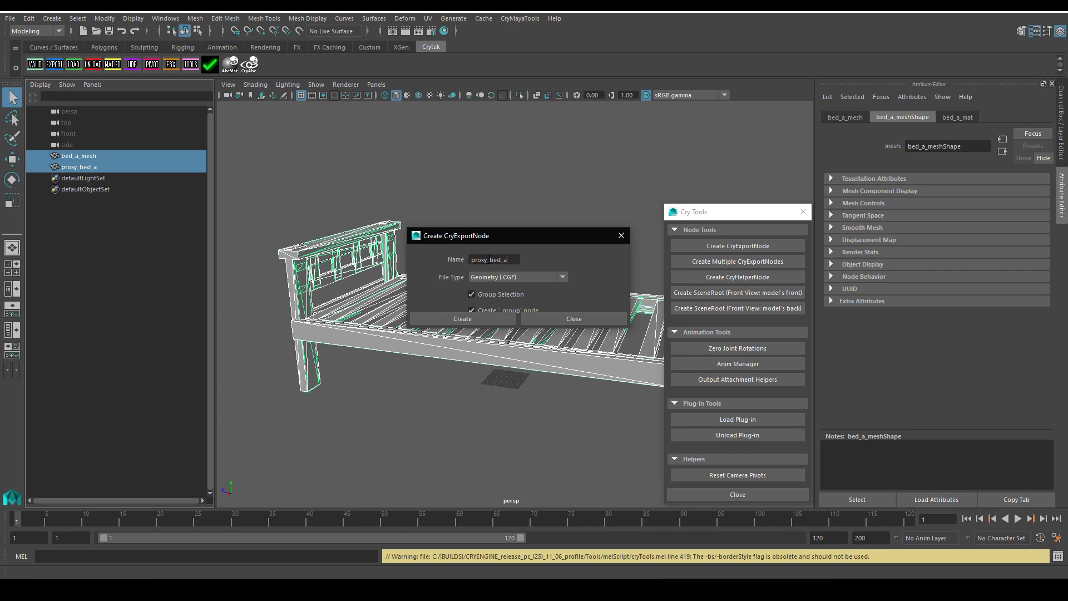
Name the export node bed_a with file type Geometry (.CGF) and create it.
left_click_drag(488, 260, 471, 259)
key("BackSpace")
left_click(536, 278)
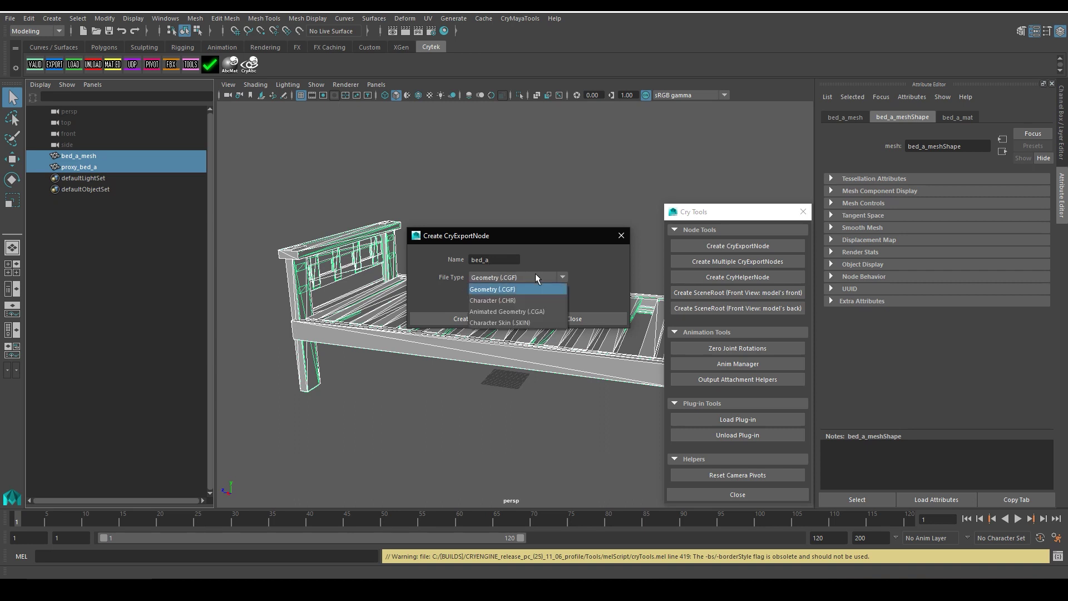
left_click(494, 289)
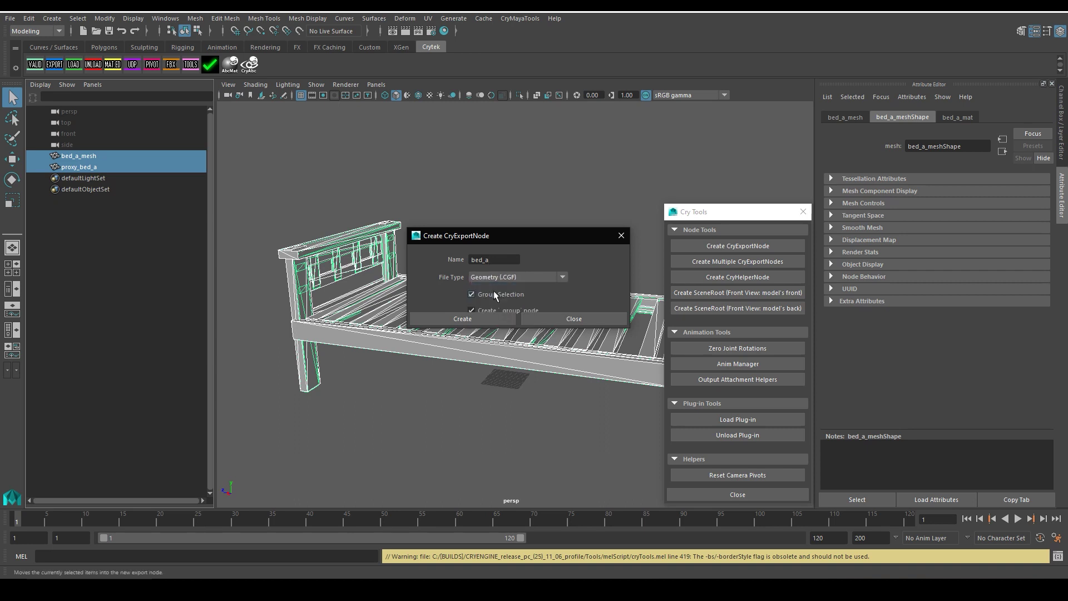
left_click(451, 318)
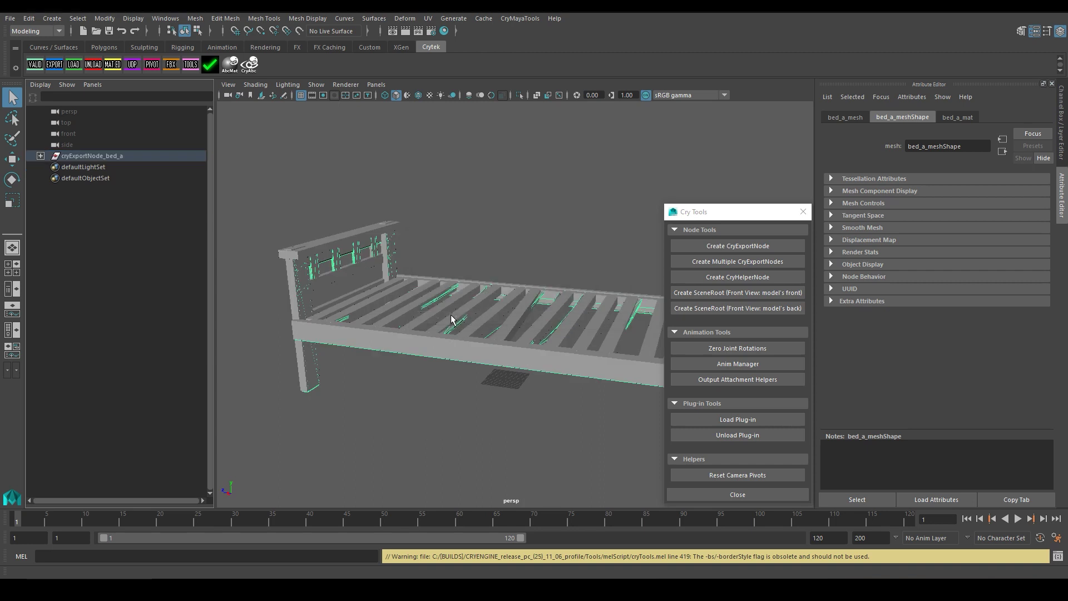
Expand the export node and parent proxy_bed_a under bed_a_group with P.
left_click(114, 157)
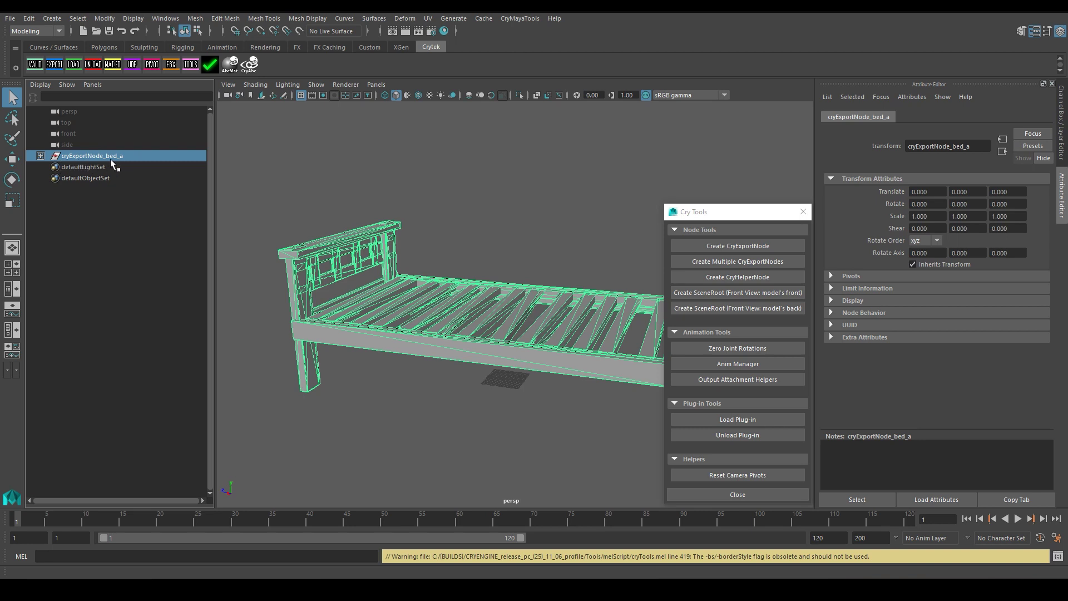
left_click(40, 156)
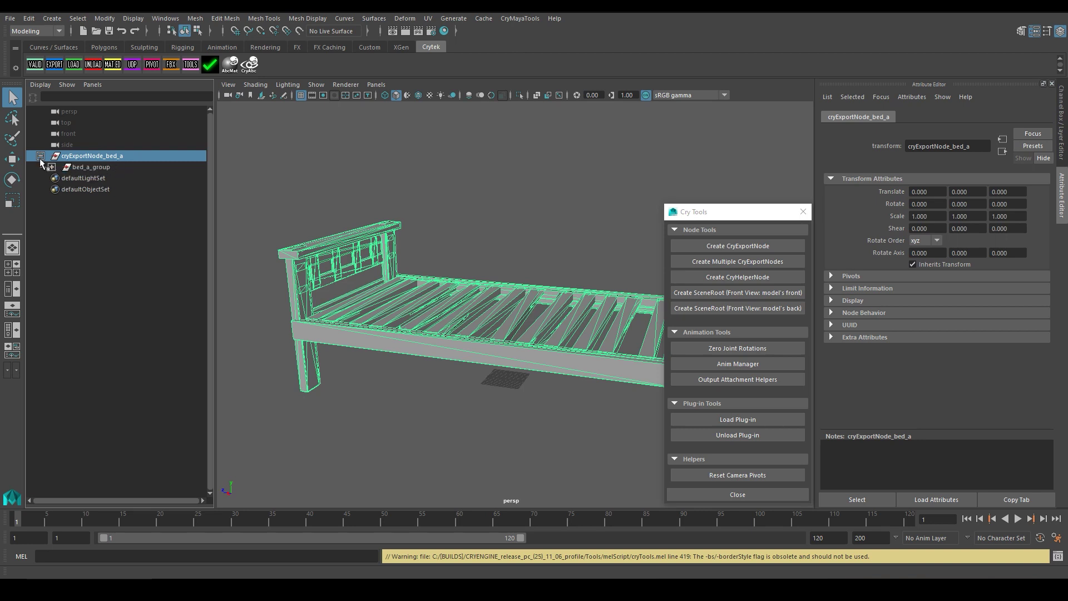
left_click(72, 169)
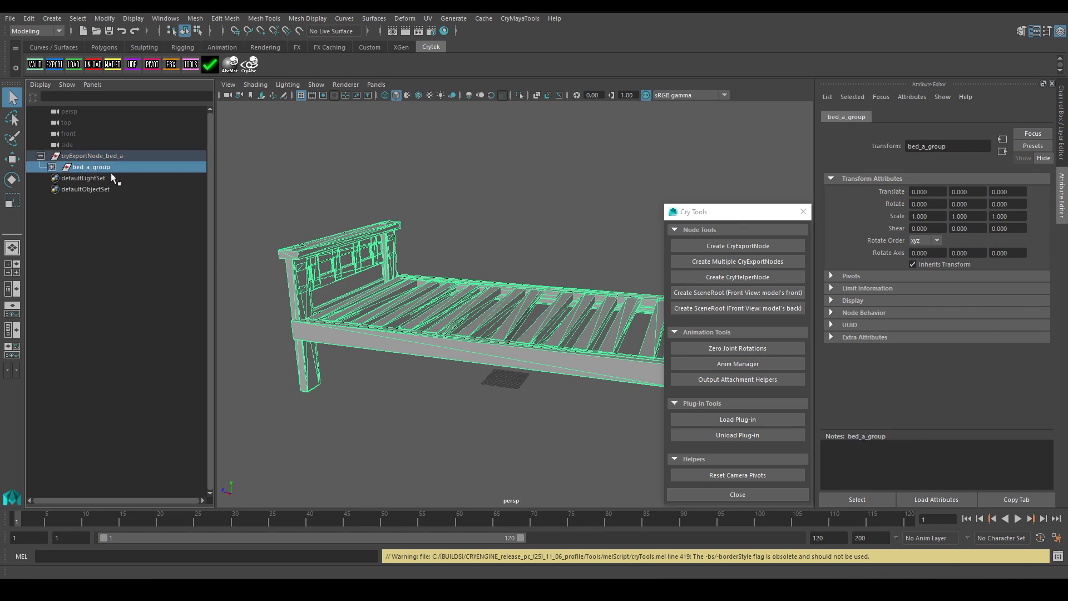
left_click(51, 167)
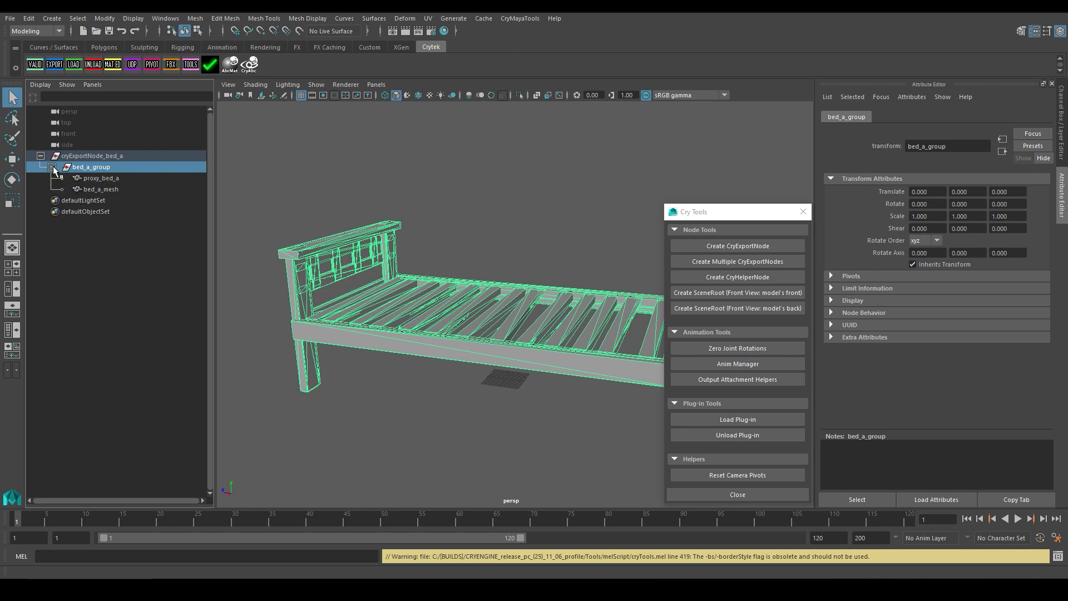
left_click(51, 167)
left_click(51, 167)
middle_click_drag(96, 179, 98, 179)
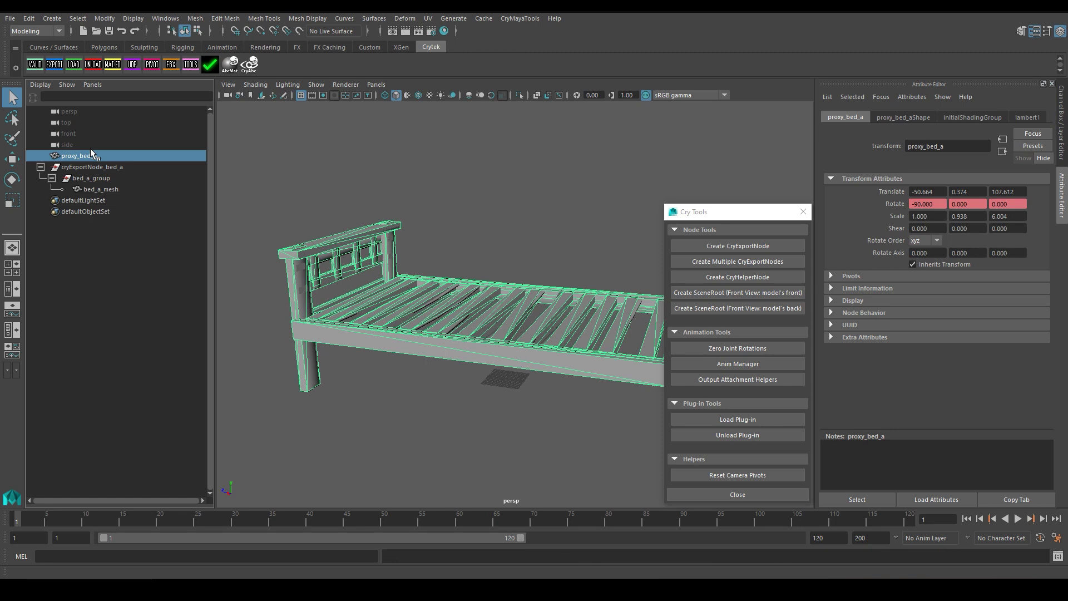
left_click(99, 178, "ctrl")
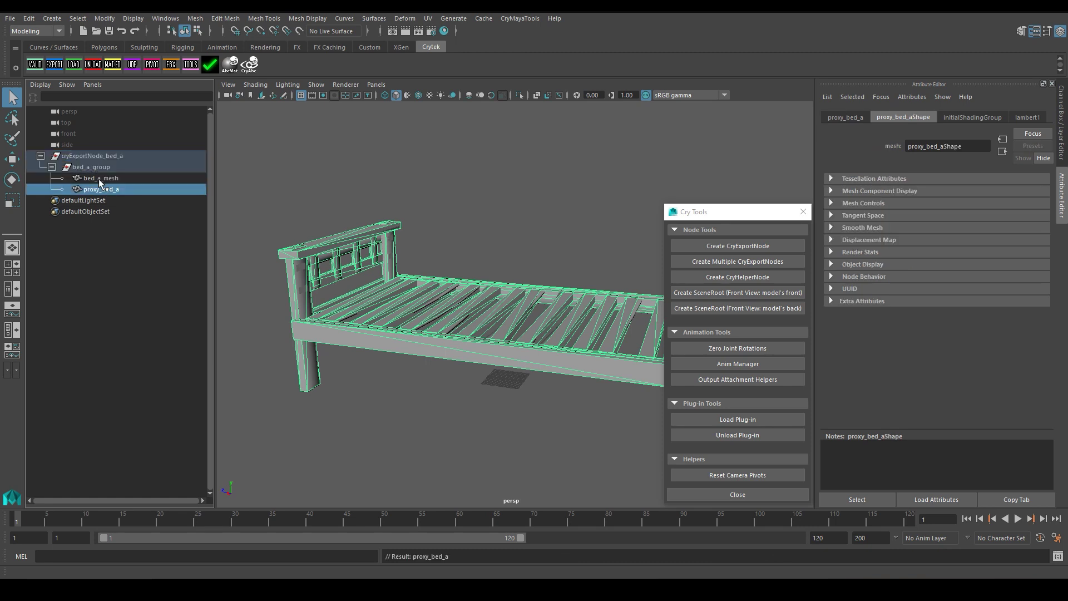
key("p")
Close the Cry Tools window and open the Hypershade.
left_click(118, 156)
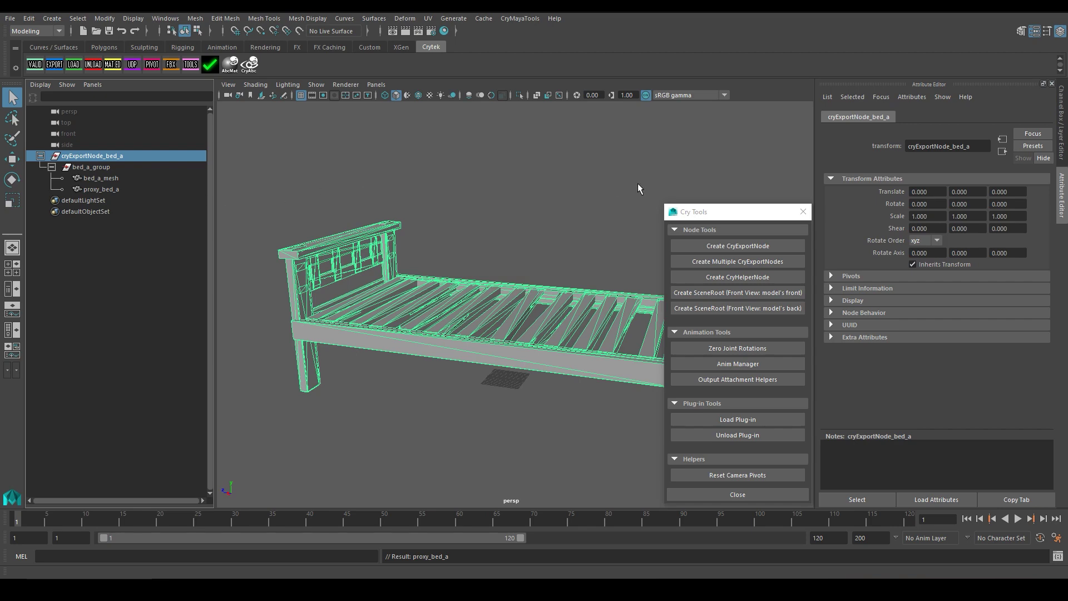
left_click(805, 213)
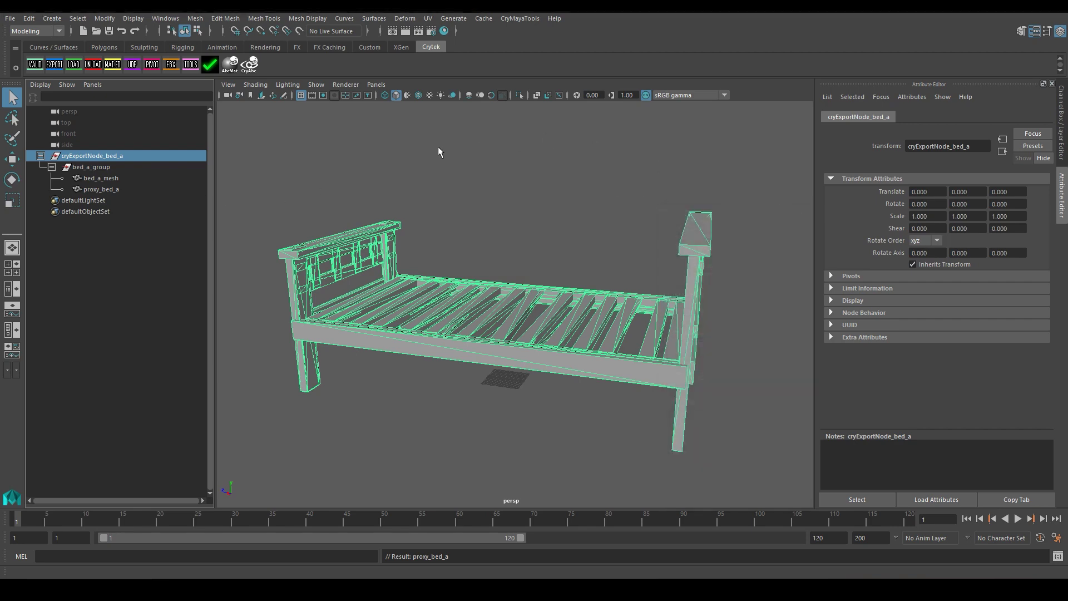
left_click(442, 32)
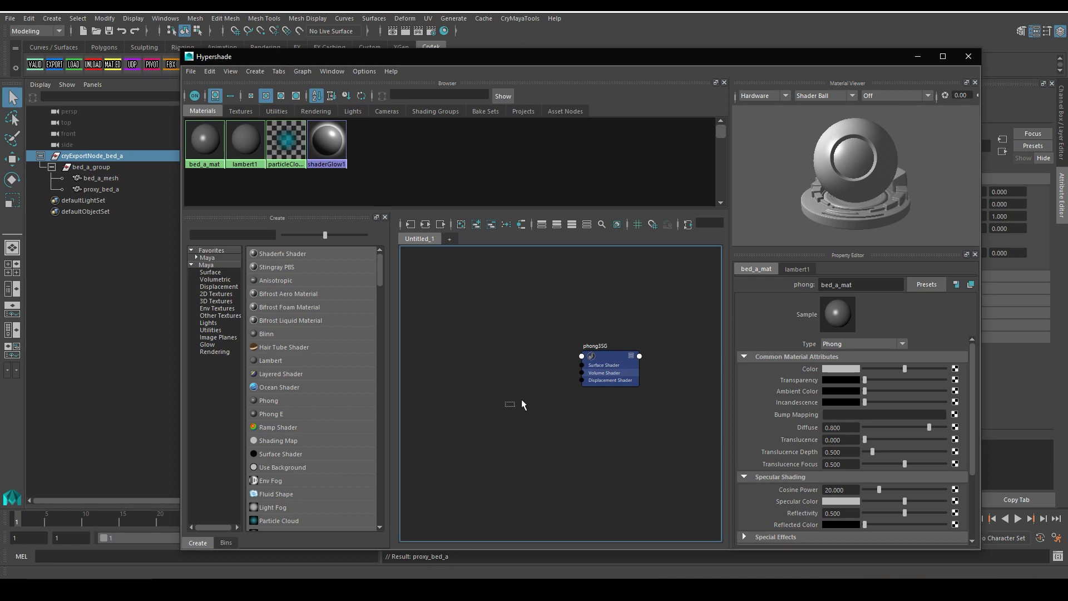
Delete the leftover phong3SG node from the graph and select bed_a_mat to view its attributes.
left_click_drag(522, 398, 683, 320)
key("Delete")
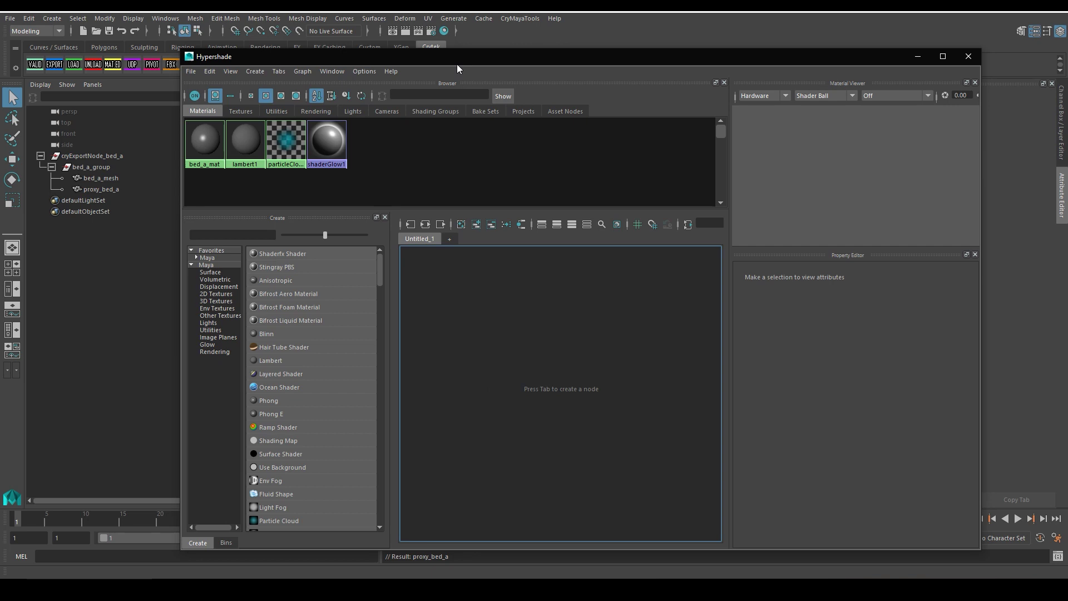
left_click_drag(457, 64, 560, 59)
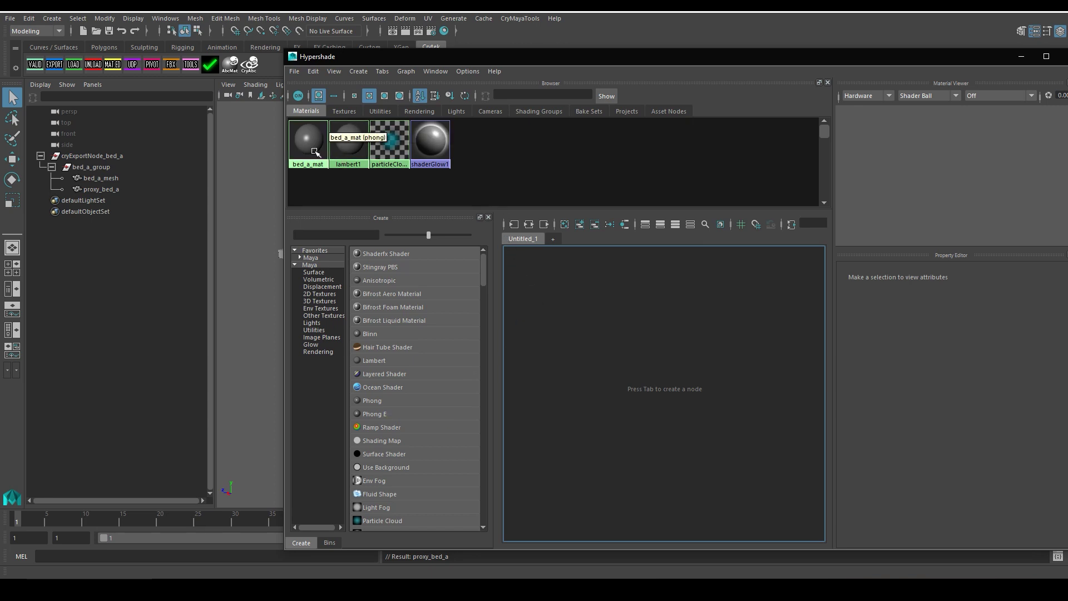
left_click(298, 150)
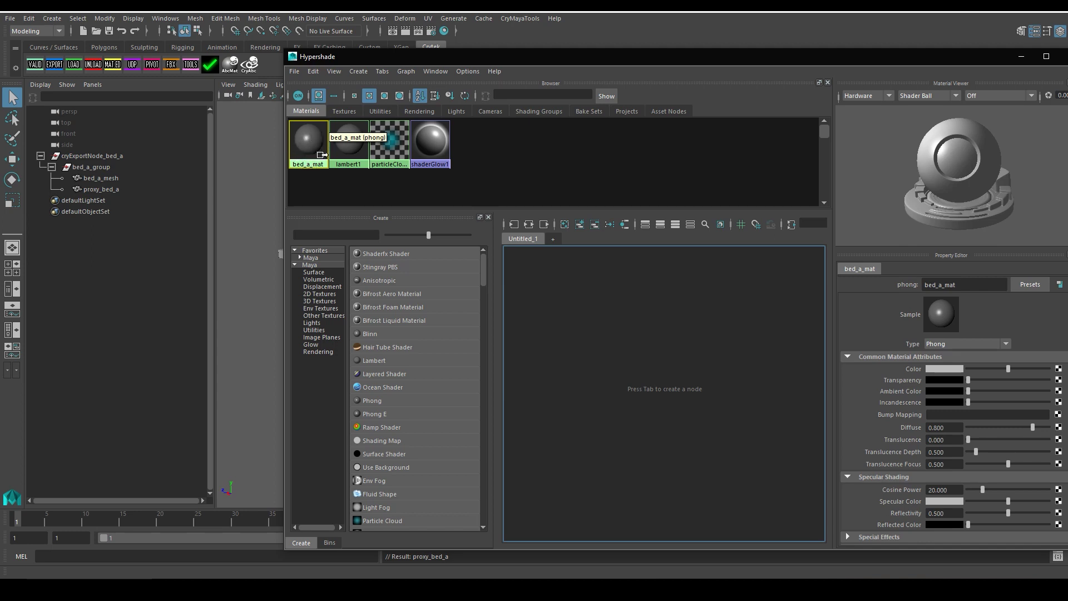
Create a new Phong material in the Hypershade and rename it proxy_mat.
right_click(494, 148)
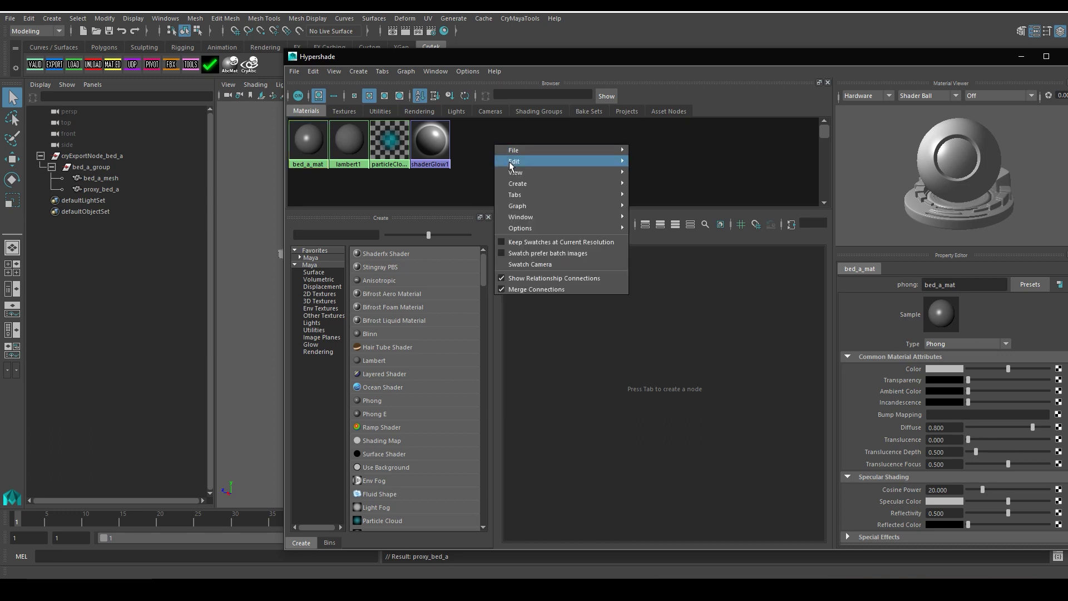
mouse_move(542, 184)
mouse_move(674, 186)
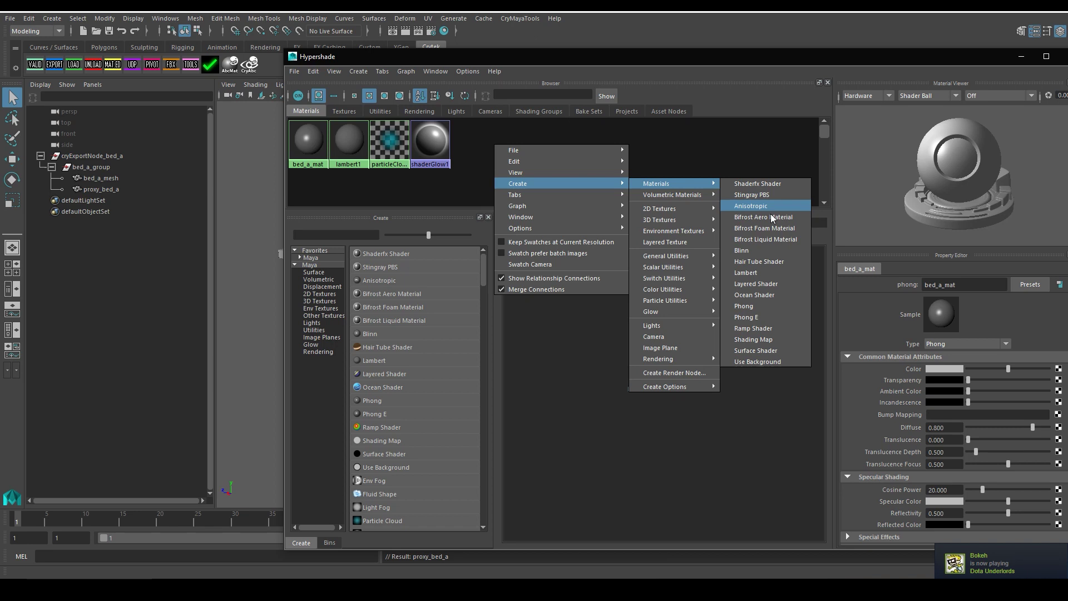
left_click(770, 310)
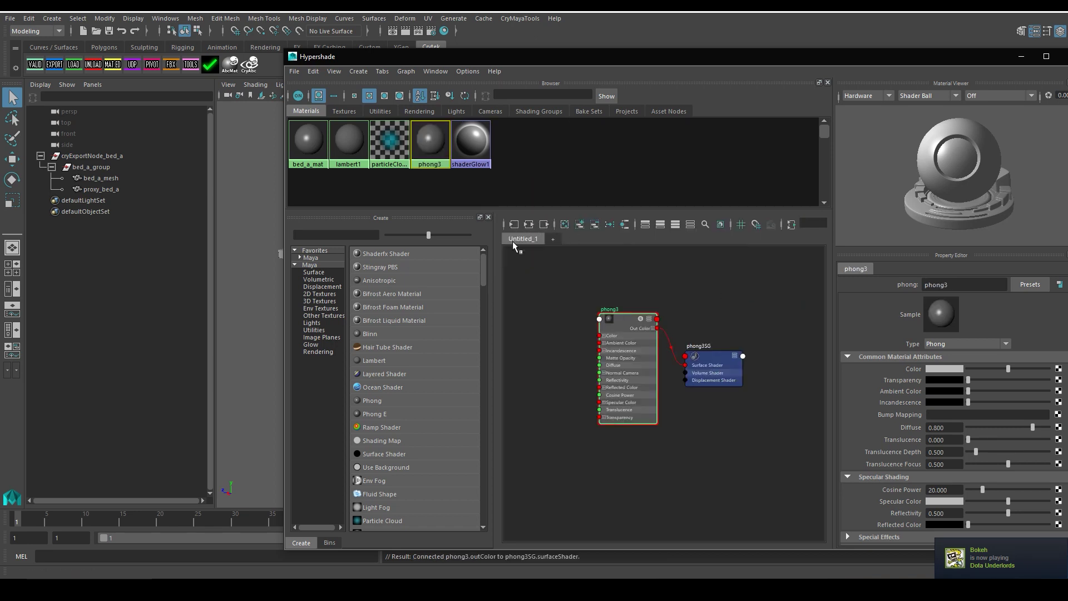
right_click_drag(445, 169, 449, 280)
type("proxy_mat")
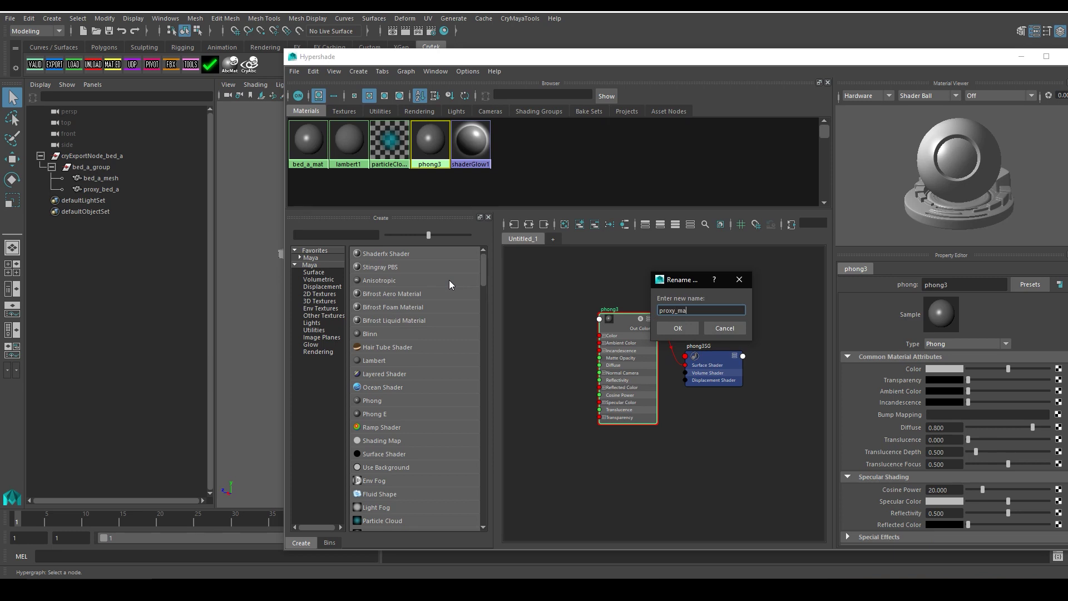
key("Return")
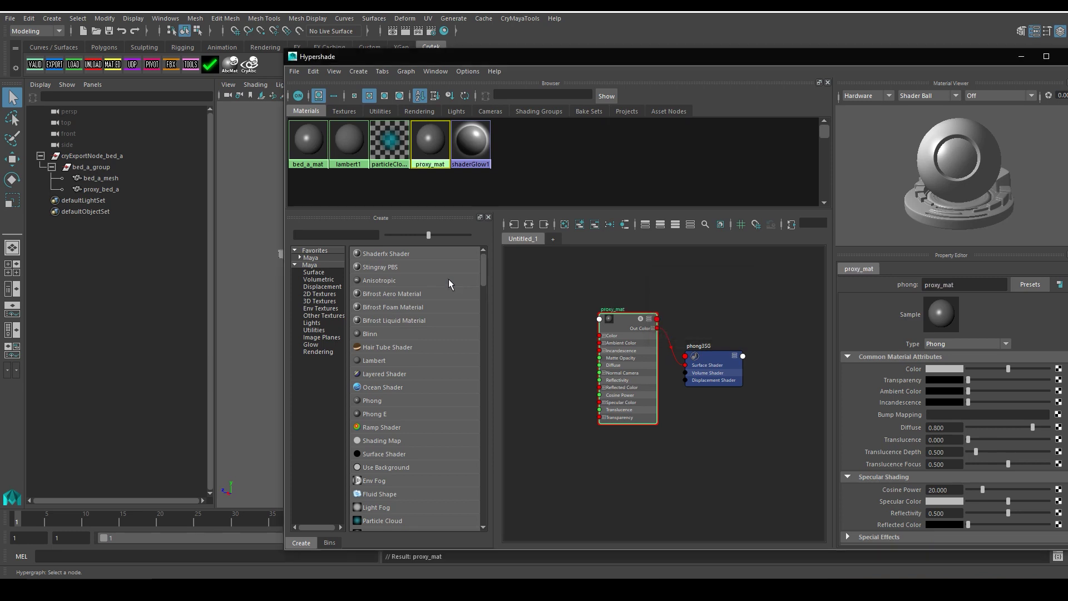
Set proxy_mat's colour to pure red and raise its transparency partway.
left_click(944, 369)
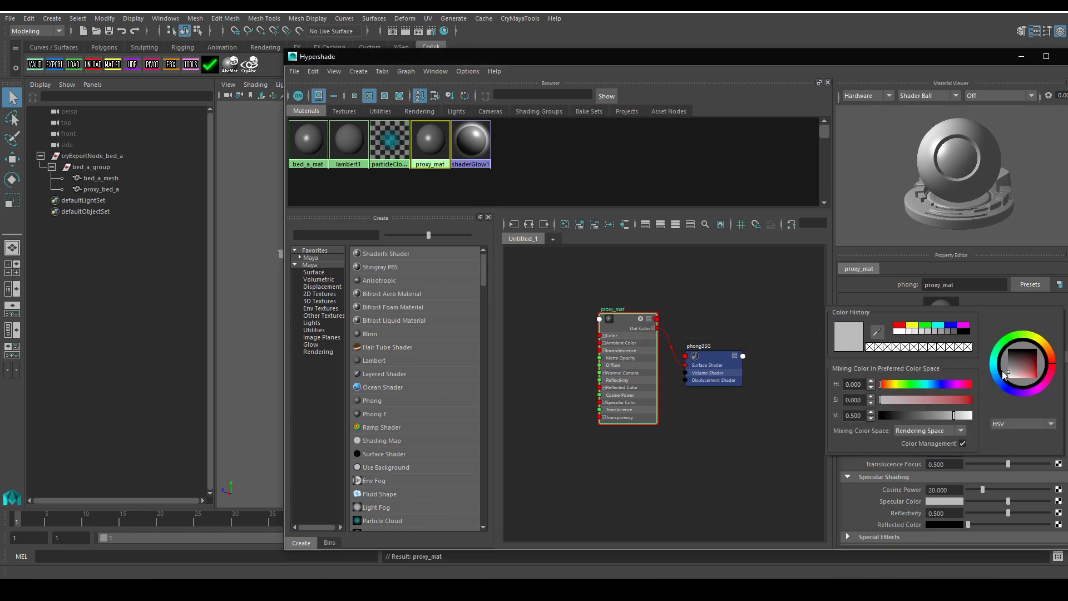
left_click_drag(1006, 375, 1037, 378)
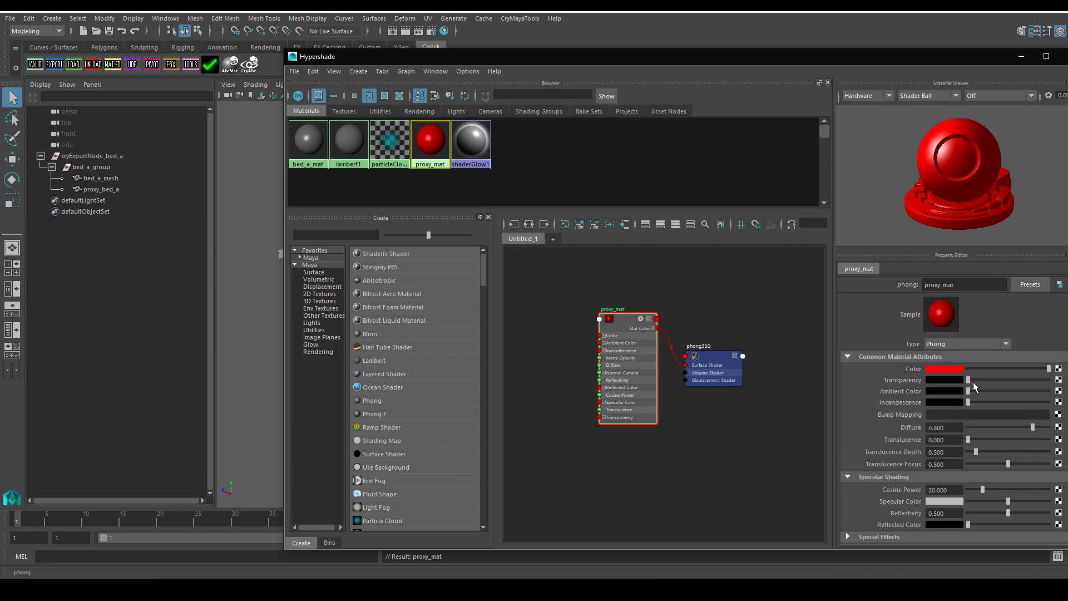
left_click_drag(973, 383, 1008, 382)
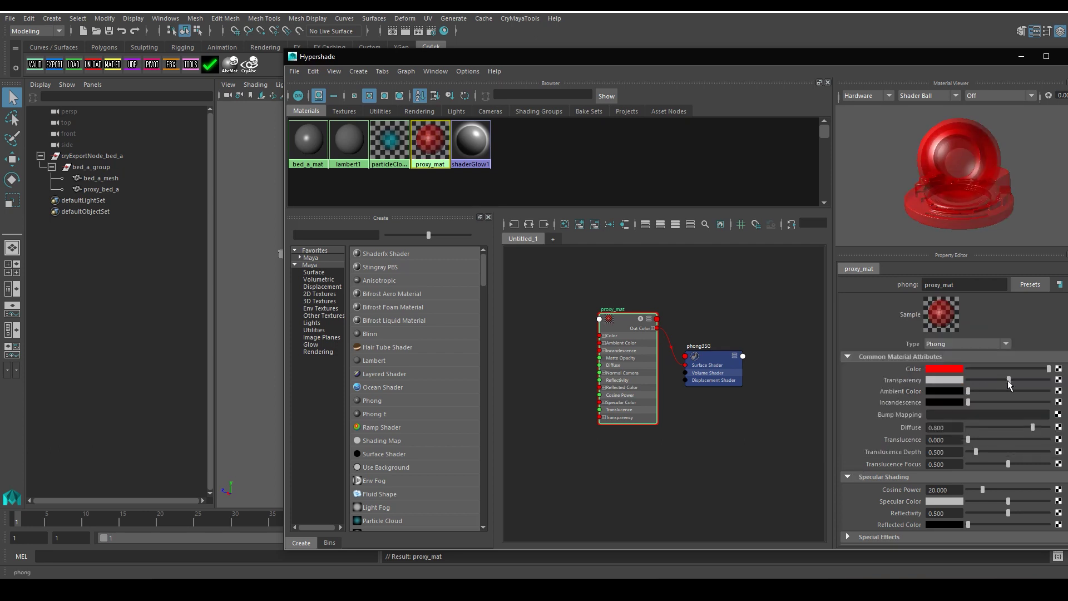
Select proxy_bed_a and assign proxy_mat to it from the material swatch.
left_click(109, 191)
right_click(437, 146)
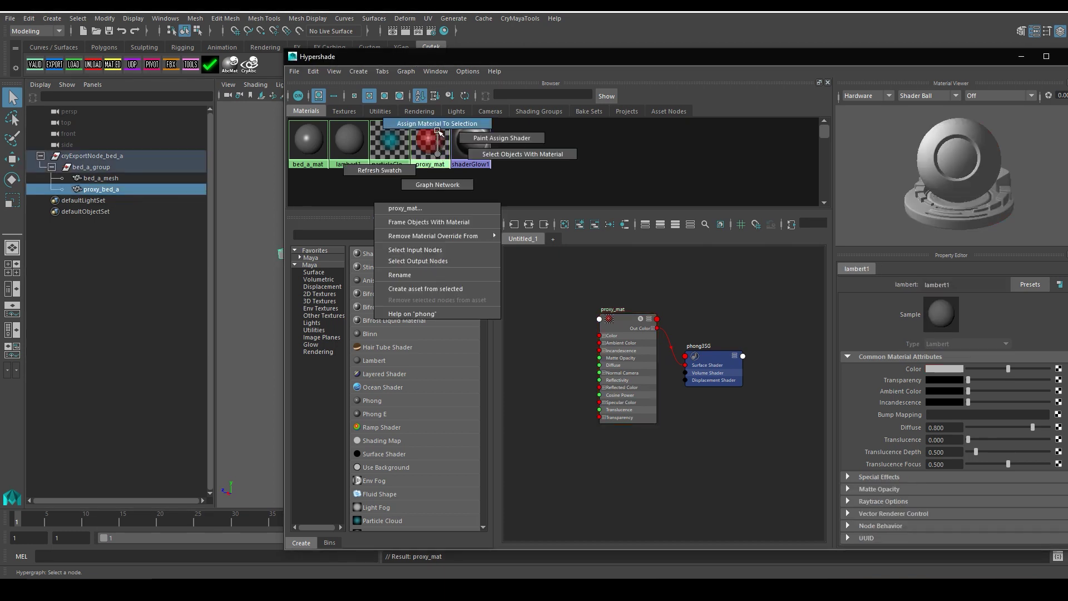
left_click(437, 124)
Move the Hypershade aside and expand Extra Attributes to show the Physicalise setting.
left_click_drag(470, 58, 391, 35)
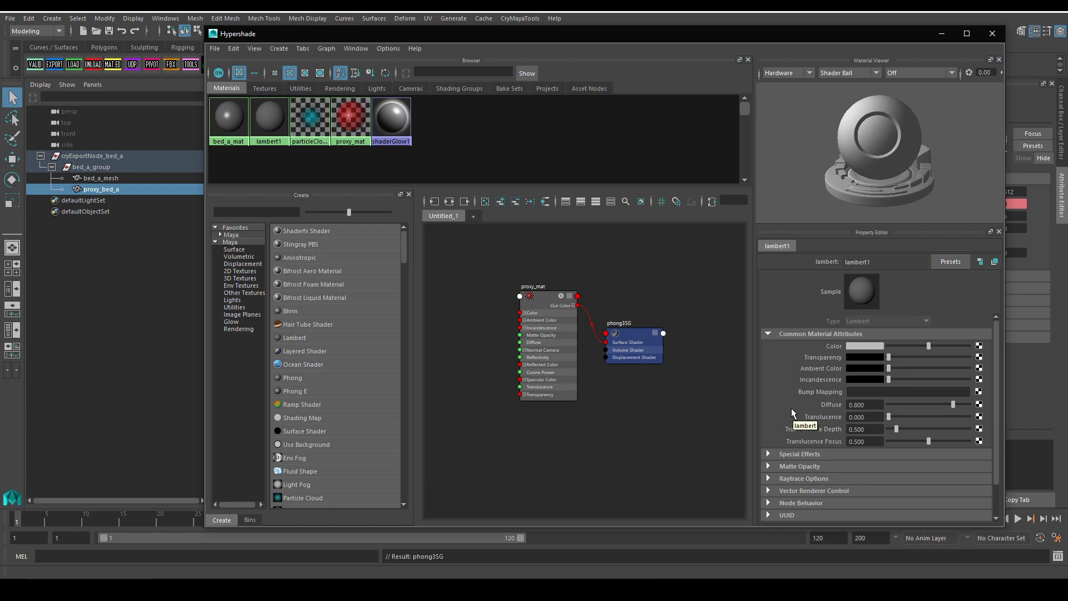
scroll(791, 409, "down", 2)
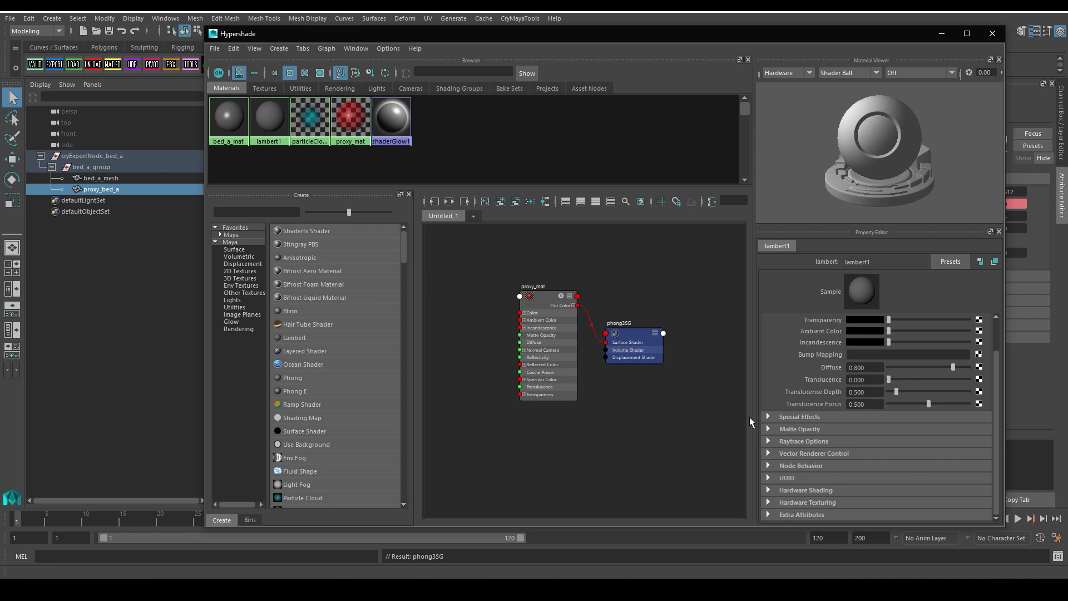
left_click(795, 513)
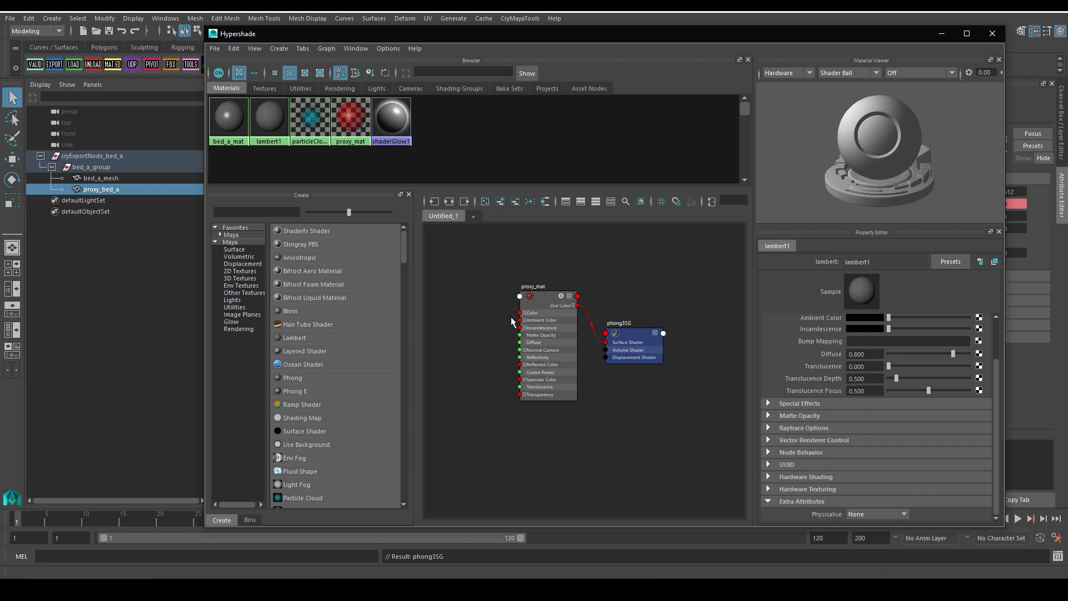
left_click(353, 124)
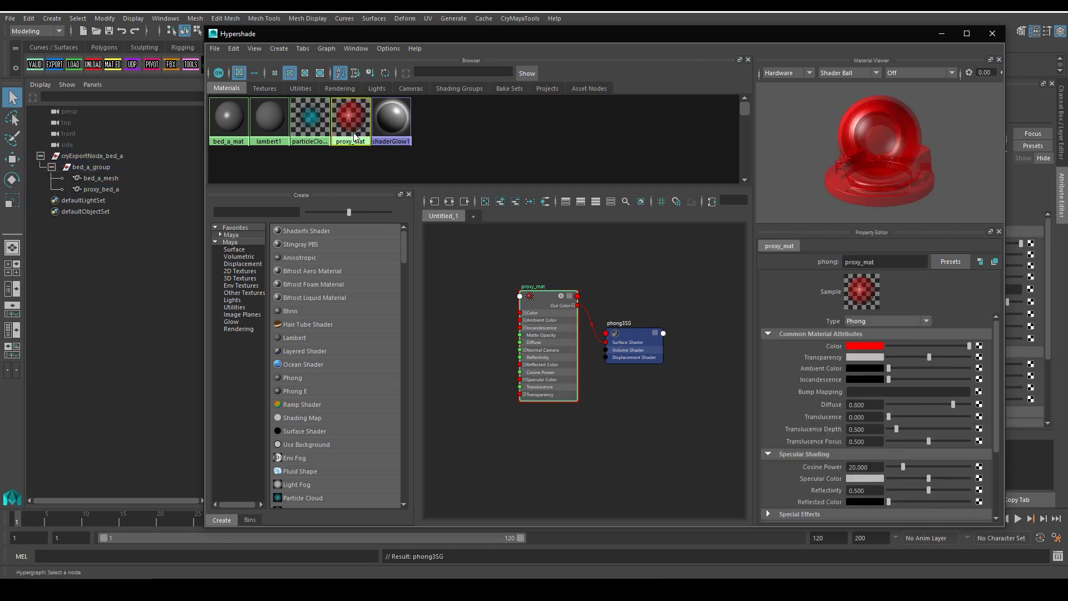
left_click_drag(326, 40, 381, 67)
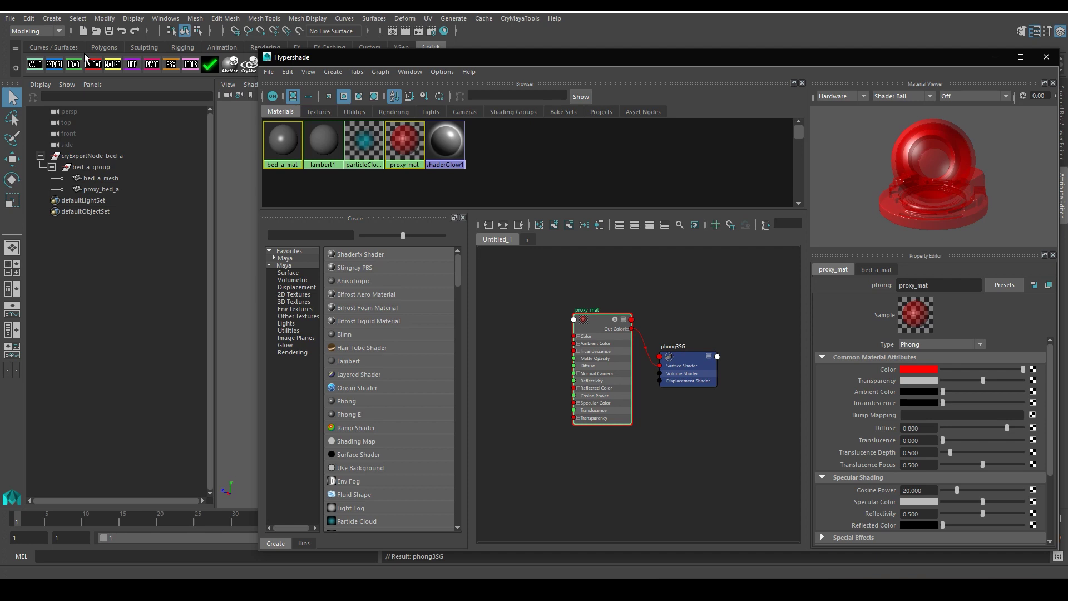
left_click(55, 65)
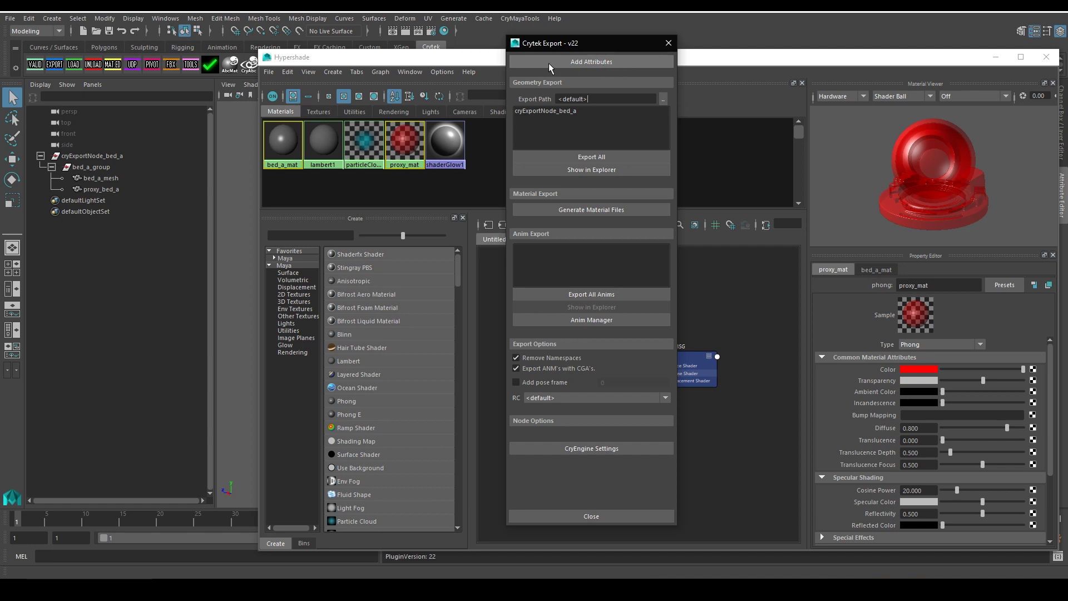
left_click(669, 43)
Change proxy_mat's Physicalise setting from None to ProxyNoDraw under Extra Attributes.
scroll(829, 473, "down", 3)
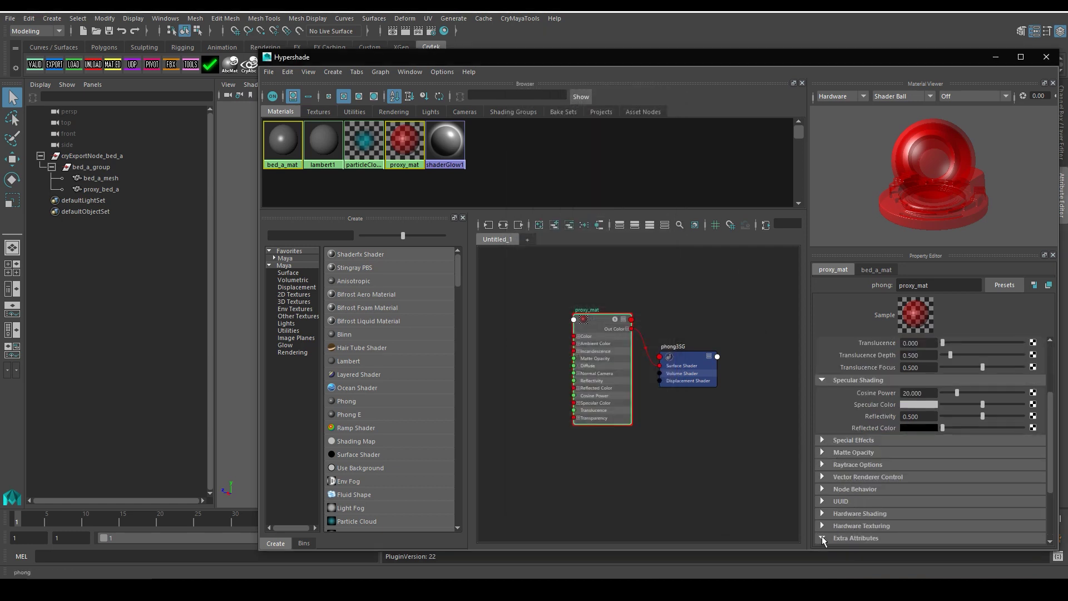
scroll(840, 505, "down", 2)
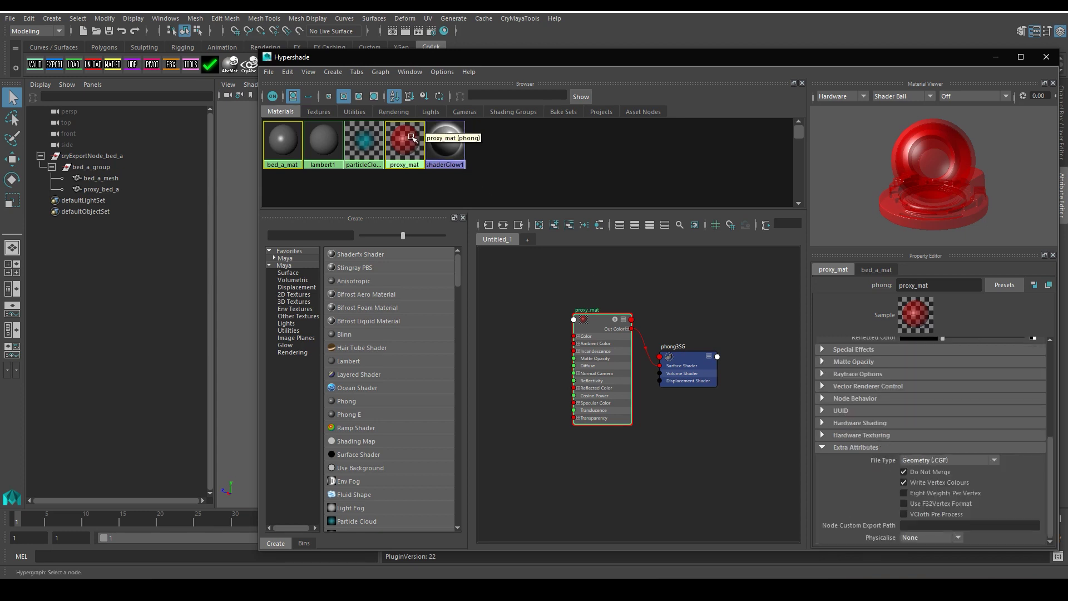
left_click(411, 156)
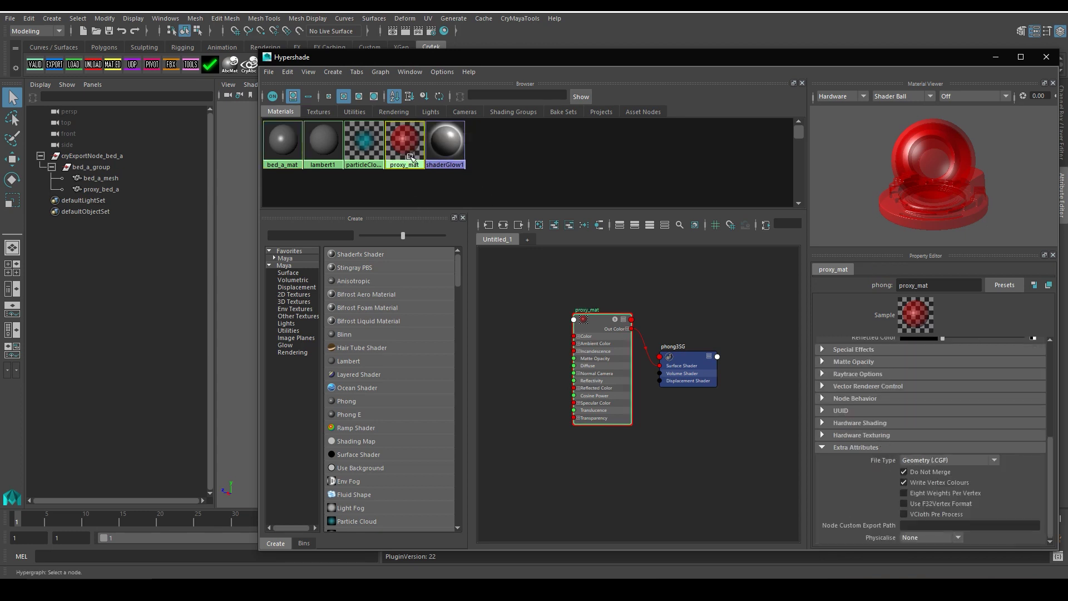
left_click(930, 537)
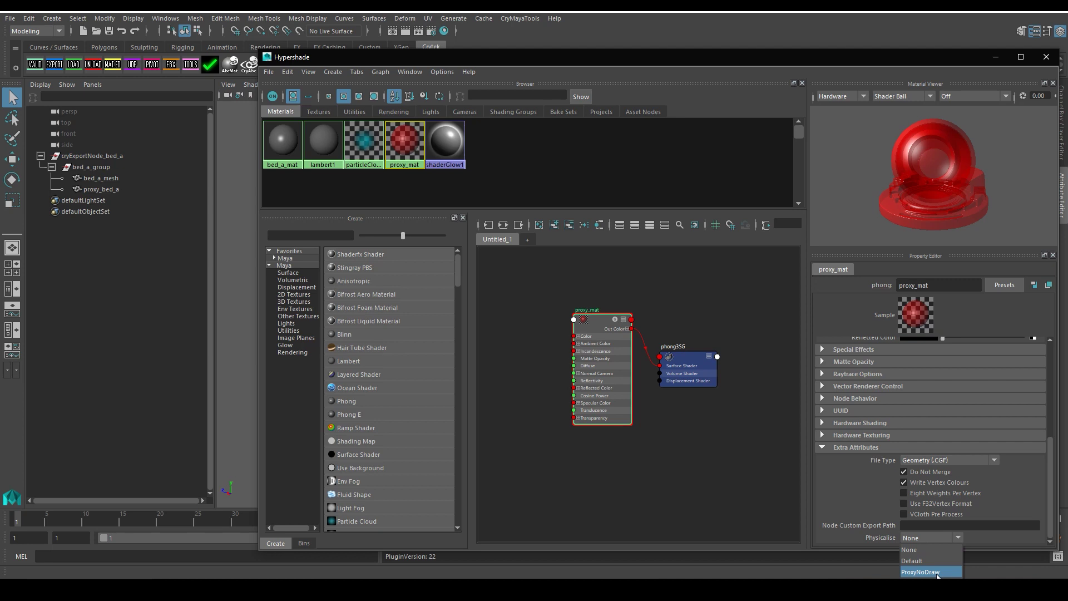
left_click(925, 573)
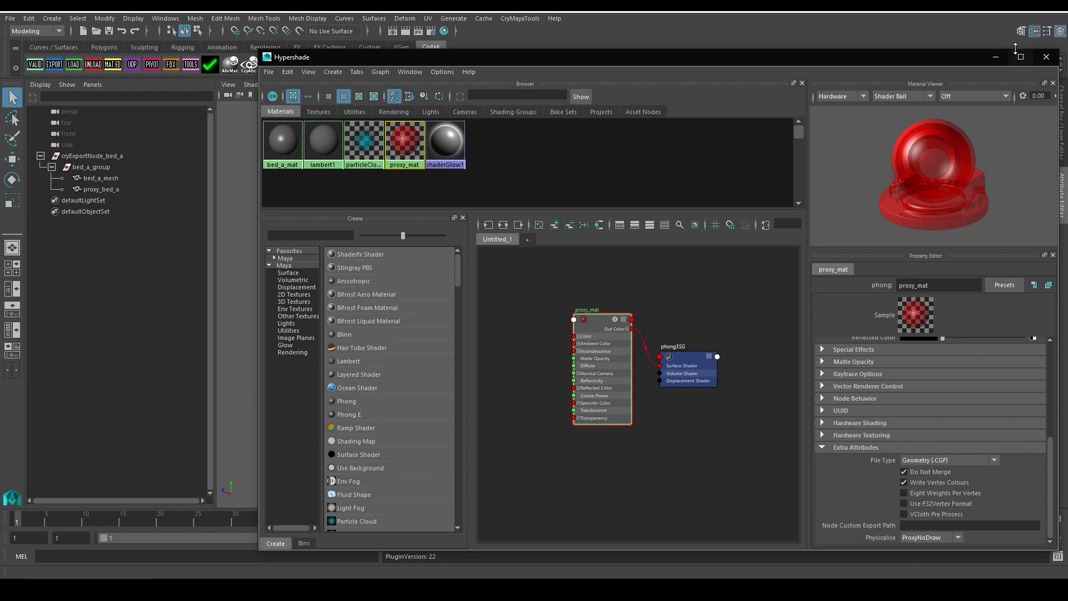
Close the shader editor and select both bed_a_mesh and proxy_bed_a.
left_click(1047, 57)
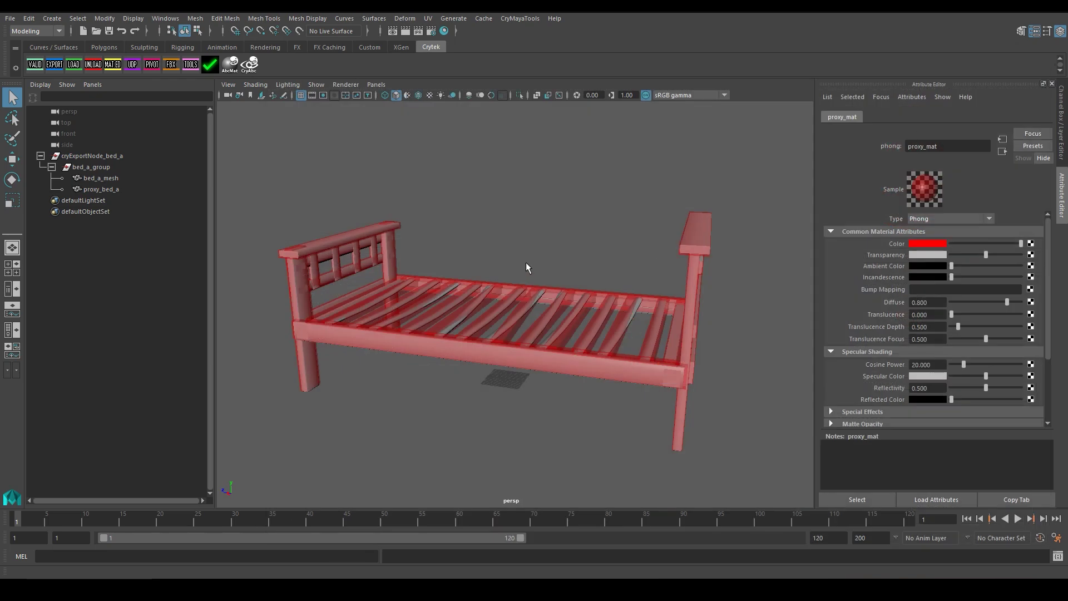
left_click(126, 177)
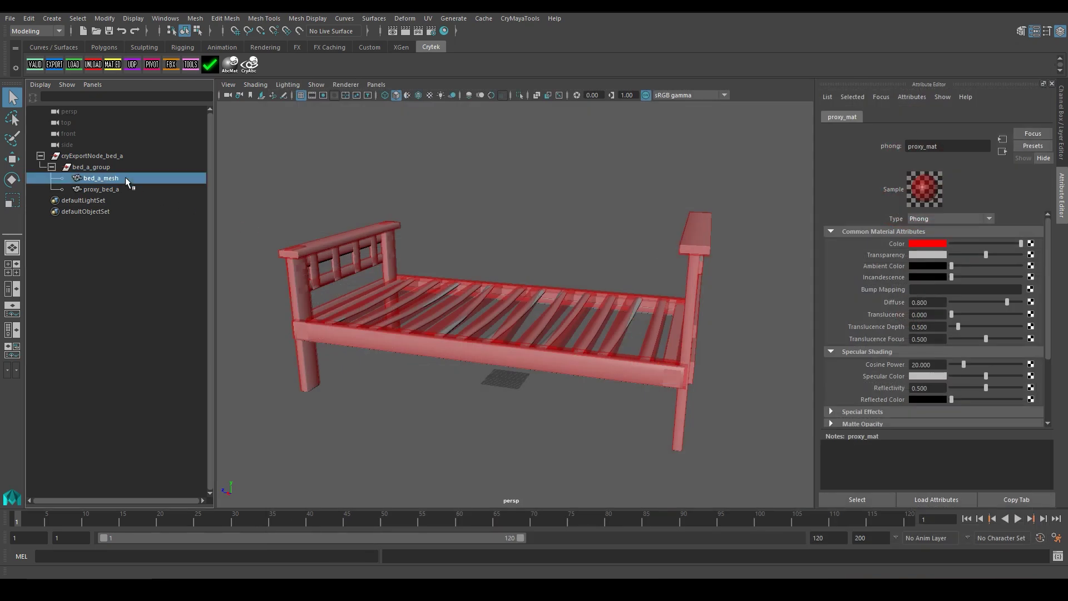
left_click(115, 190, "ctrl")
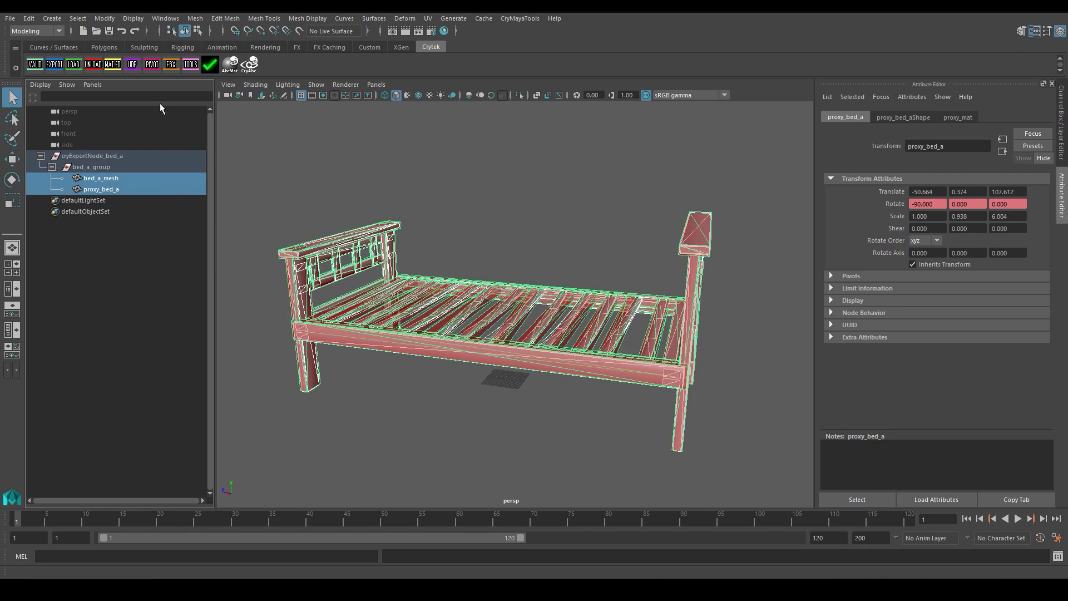
Create a new Crytek material group named bed_a.
left_click(111, 65)
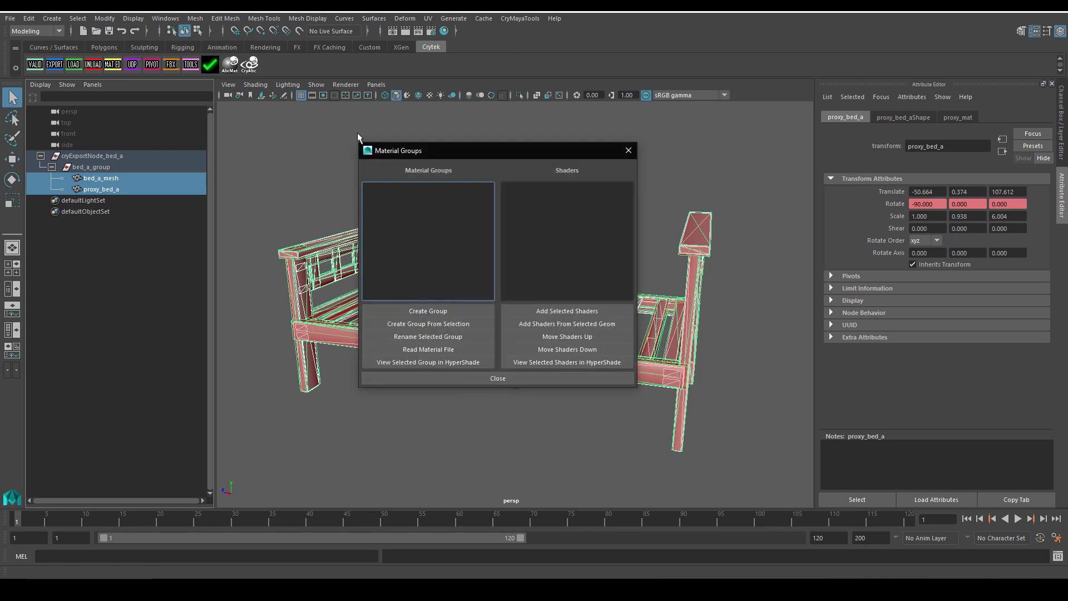
left_click_drag(409, 151, 488, 176)
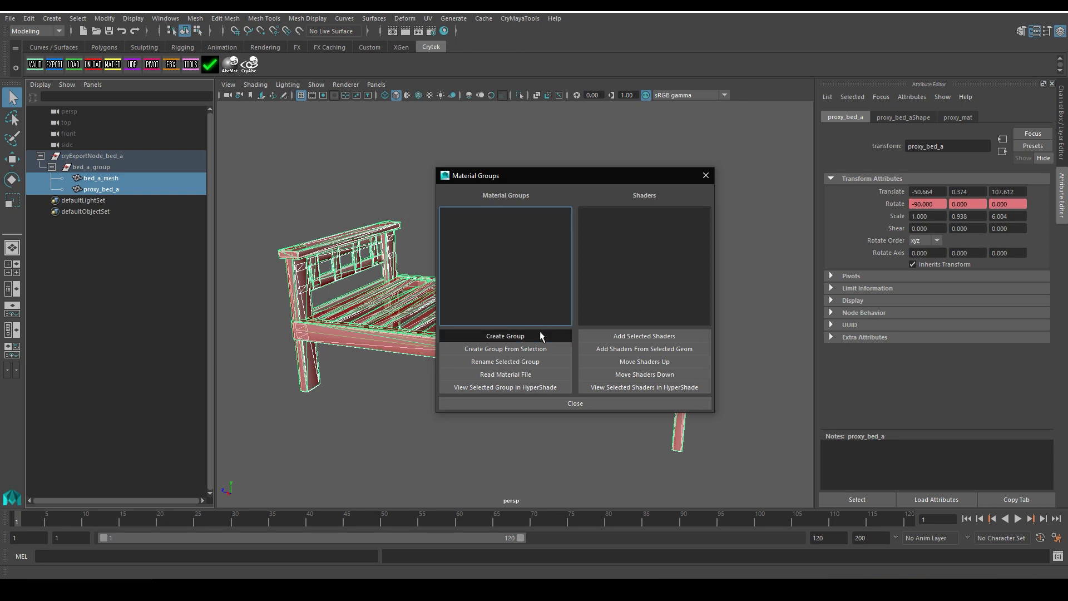
left_click(539, 332)
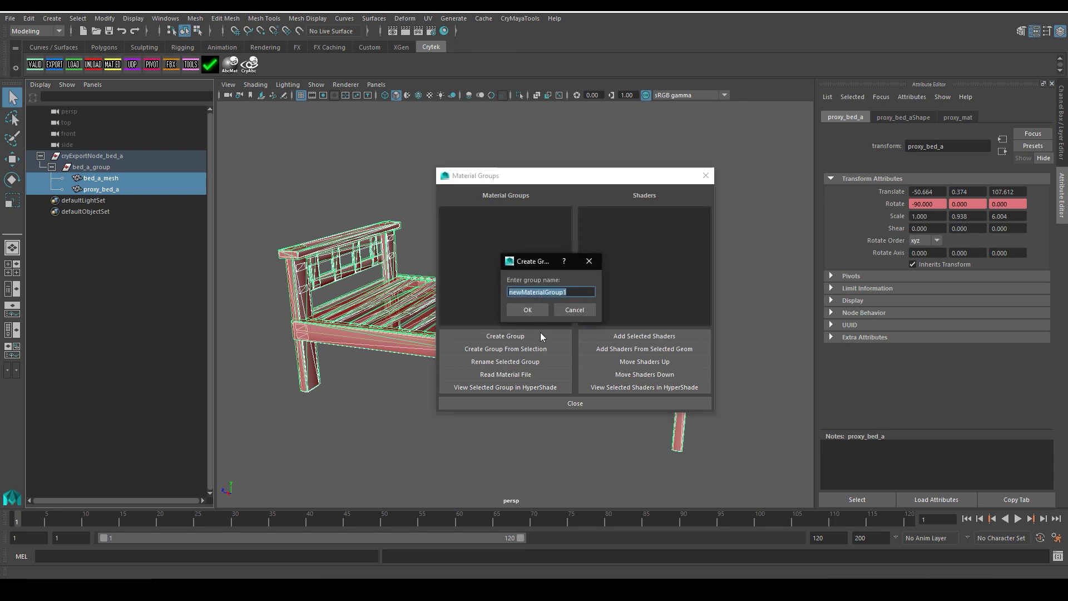
type("bed_a")
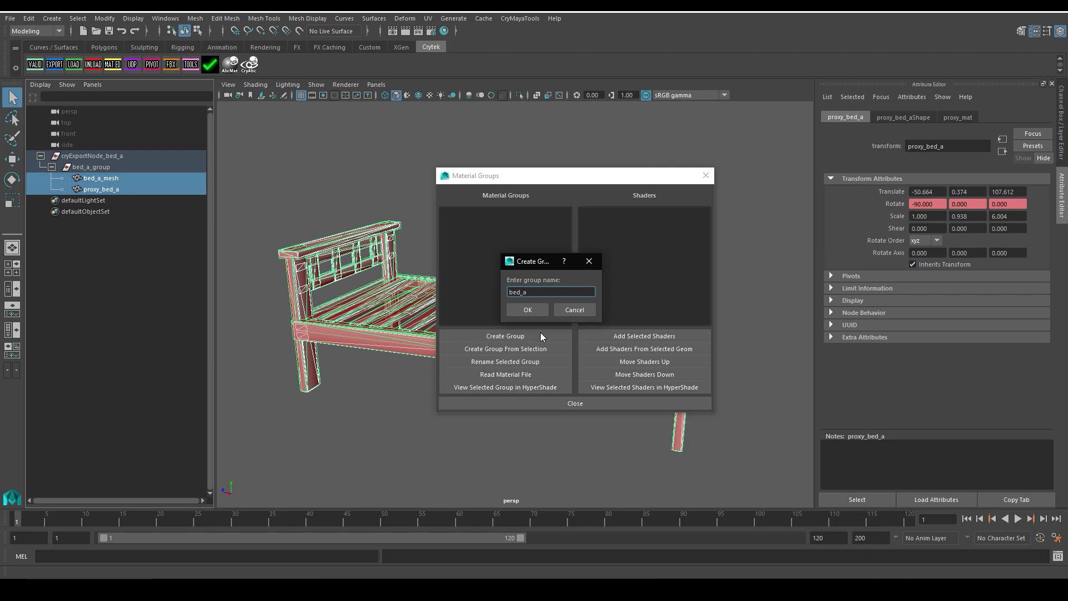
left_click(537, 308)
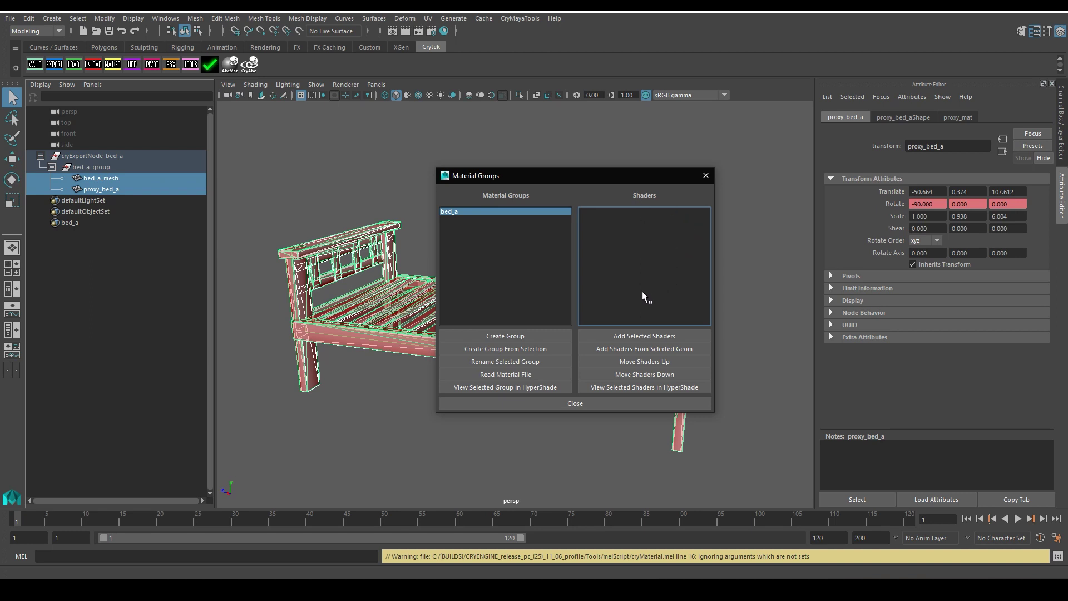
Fill bed_a with the selected meshes' shaders, keeping bed_a_mat as 01 and proxy_mat as 02.
left_click(635, 350)
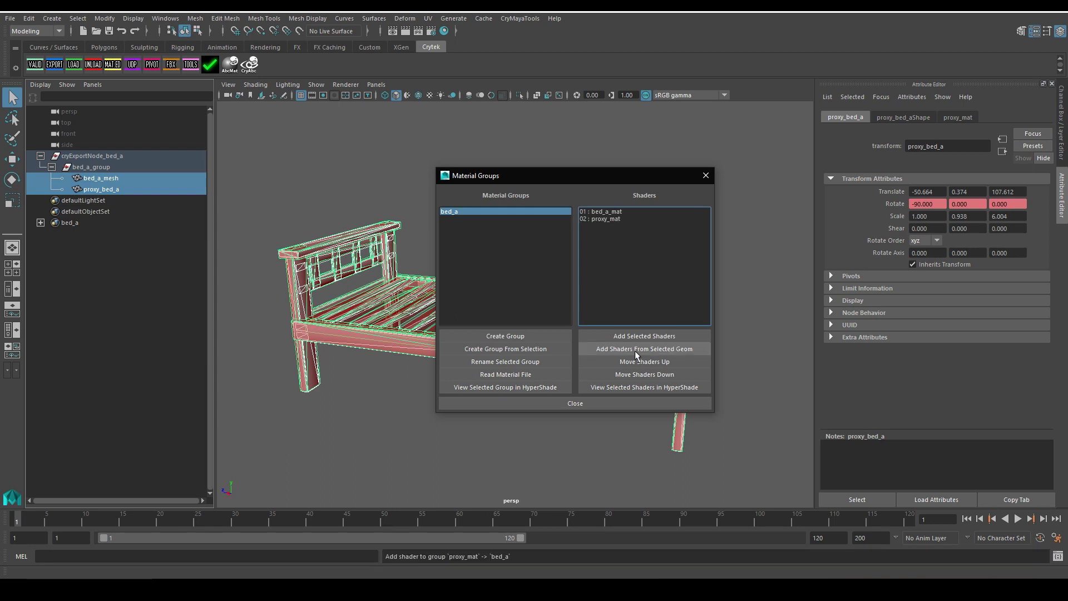
left_click(609, 212)
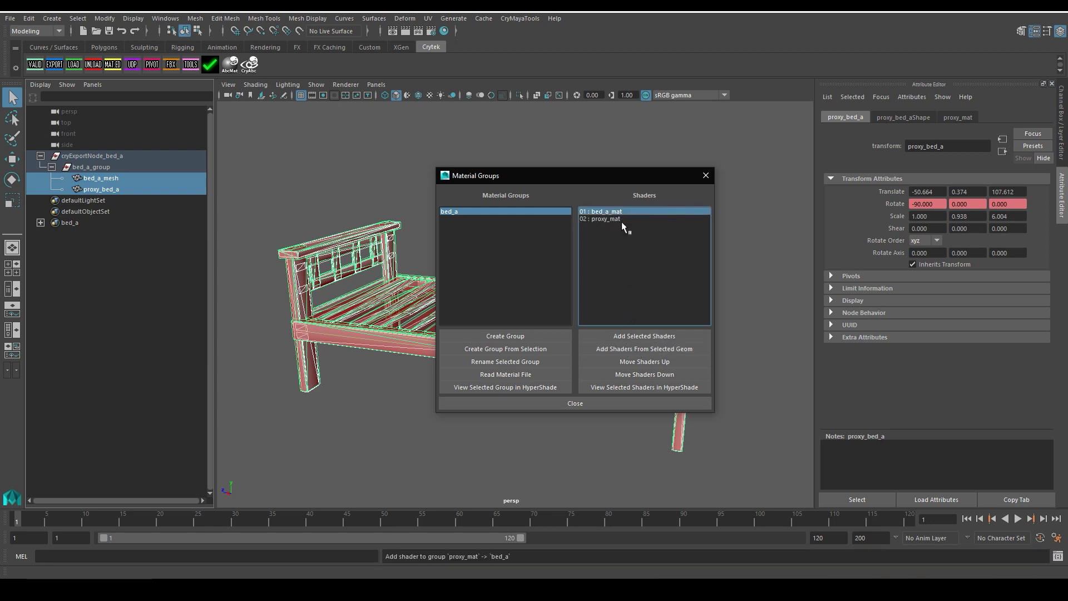
left_click(594, 219)
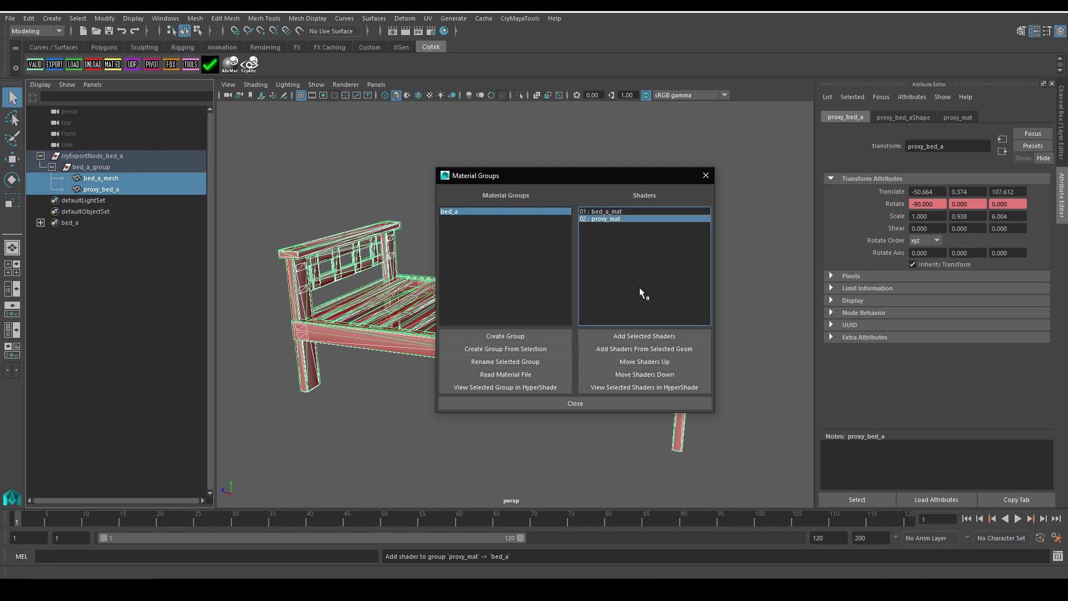
left_click(653, 366)
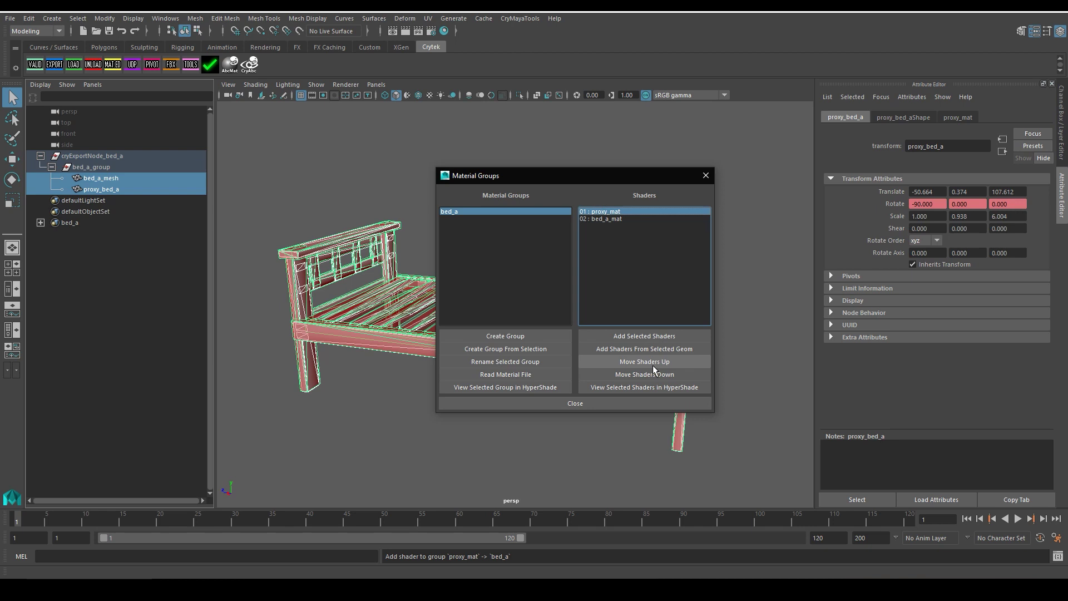
left_click(654, 374)
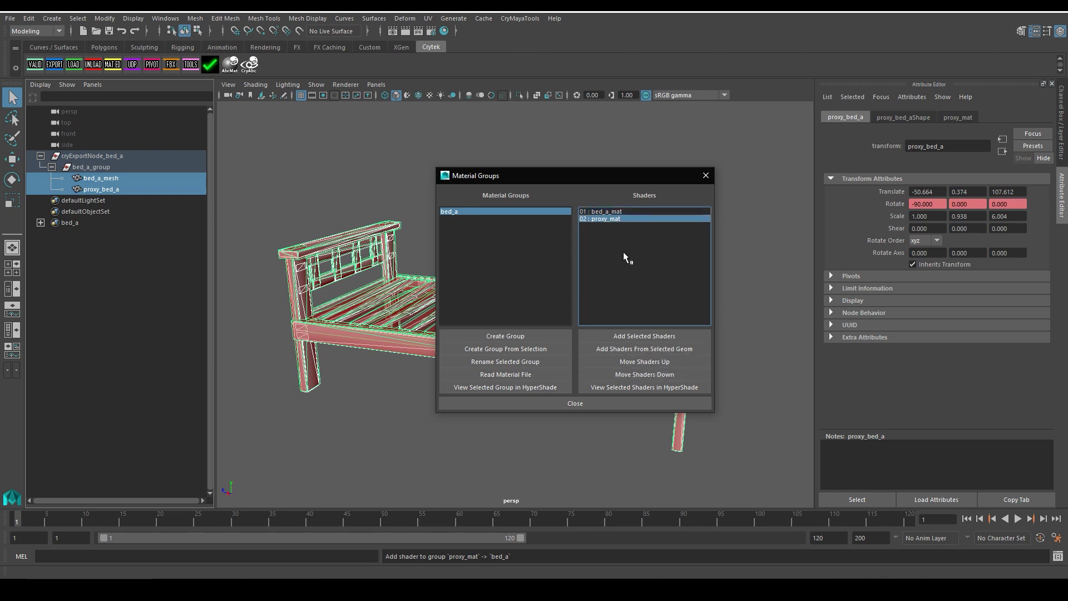
left_click(705, 176)
left_click_drag(665, 217, 654, 227, "alt")
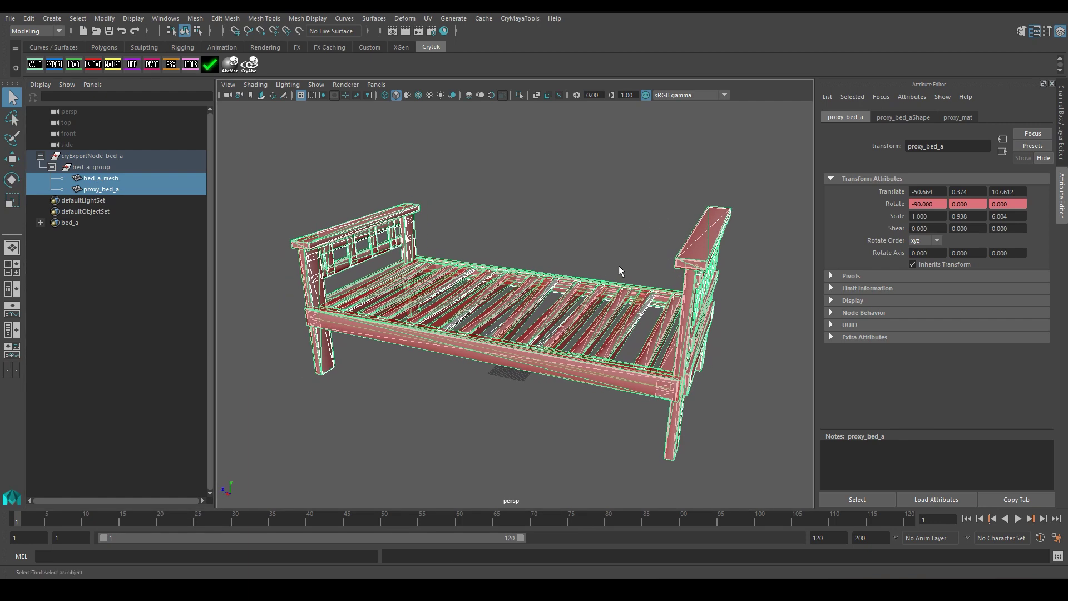
Expand the bed_a set in the Outliner to show bed_a_mat and proxy_mat, then deselect.
left_click(40, 222)
left_click(76, 227)
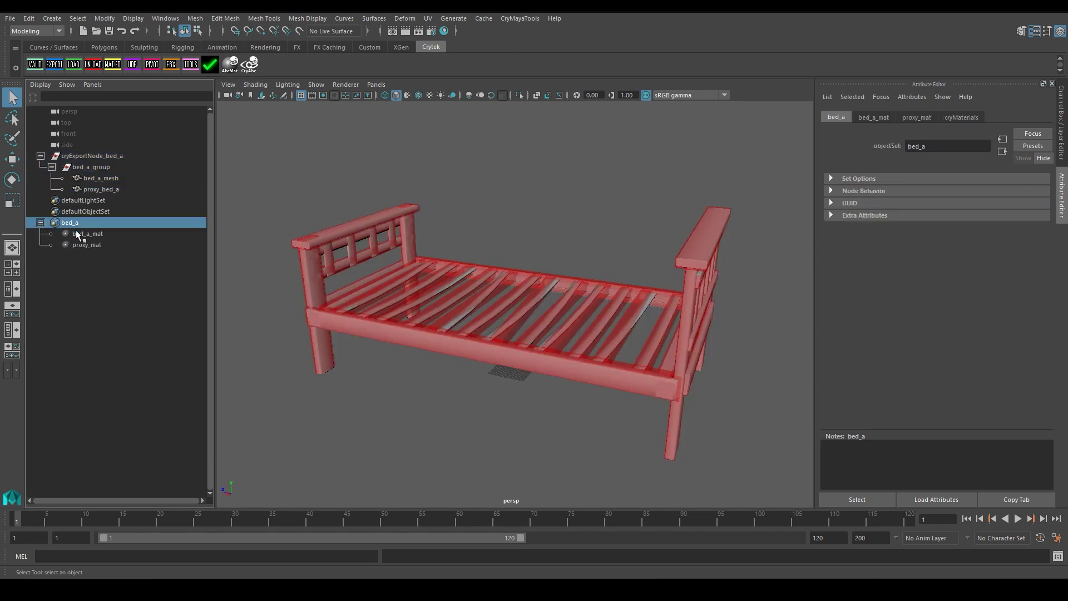
left_click(78, 234)
left_click(95, 264)
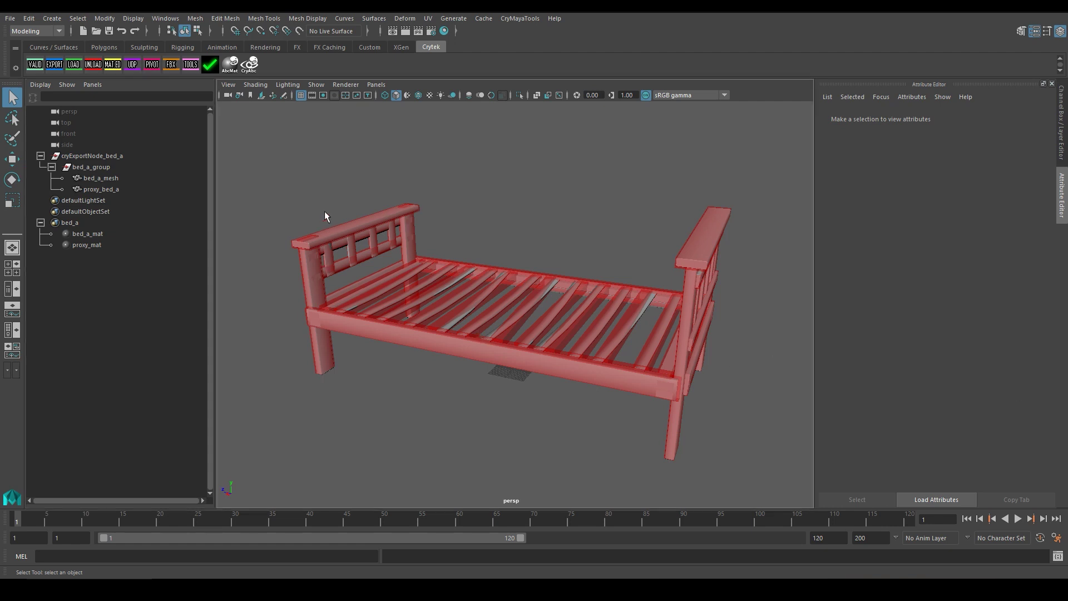
left_click_drag(325, 217, 324, 217, "alt")
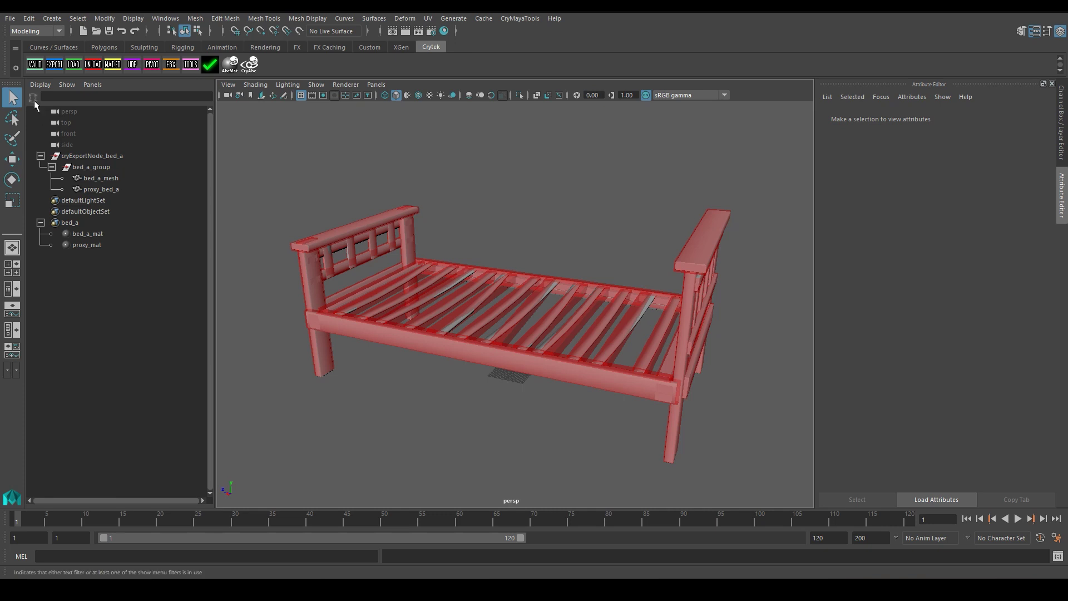
Save the scene as the Maya Binary file bed_a_proxy.mb via Save Scene As.
left_click(10, 19)
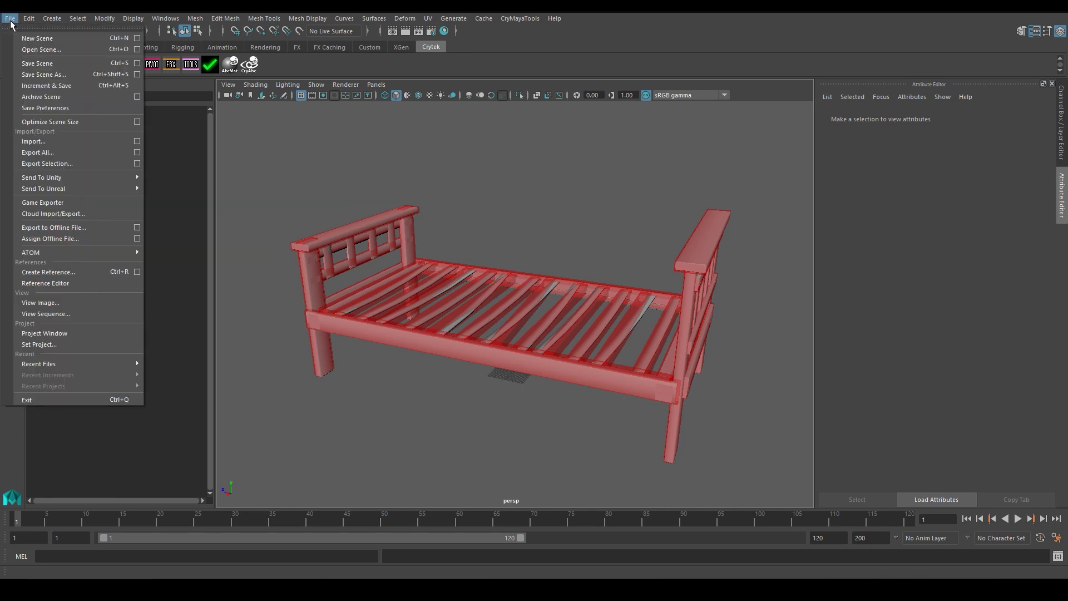
left_click(36, 75)
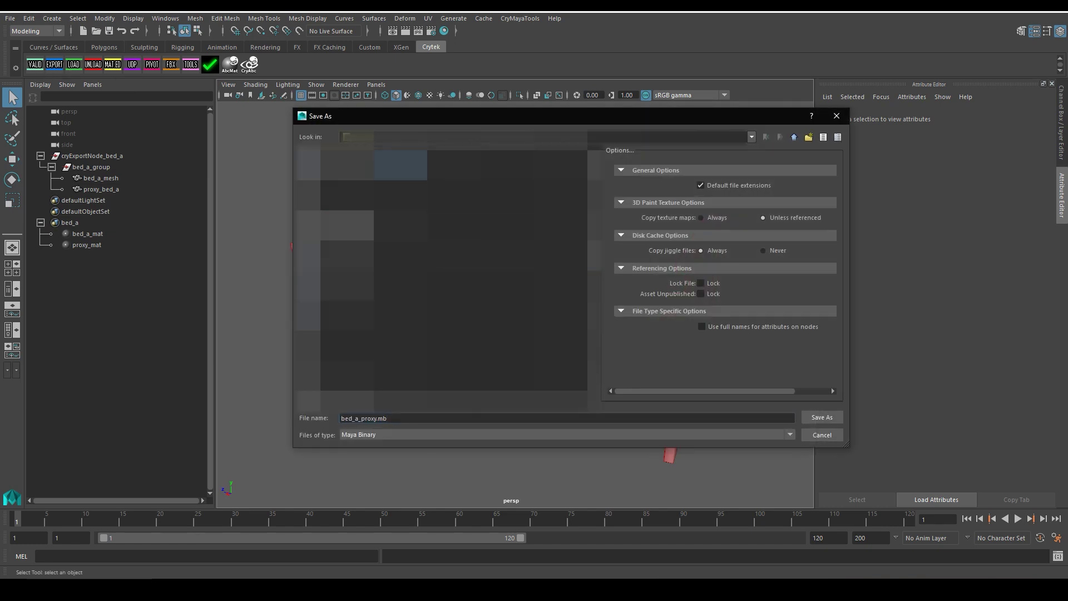
left_click(826, 418)
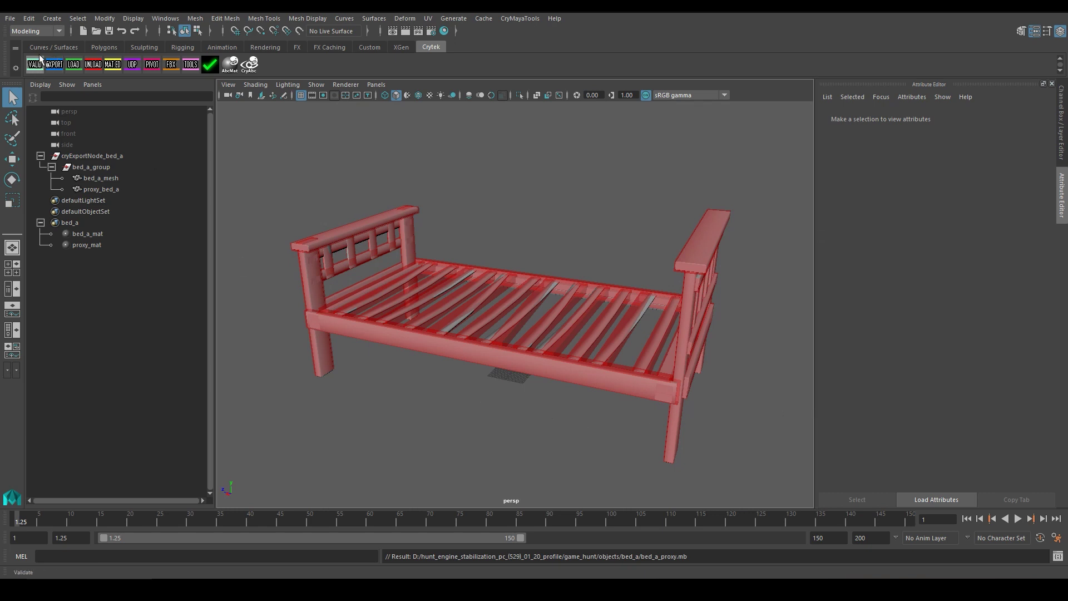
Generate the bed's material file, then export cryExportNode_bed_a with Export Selected.
left_click(53, 64)
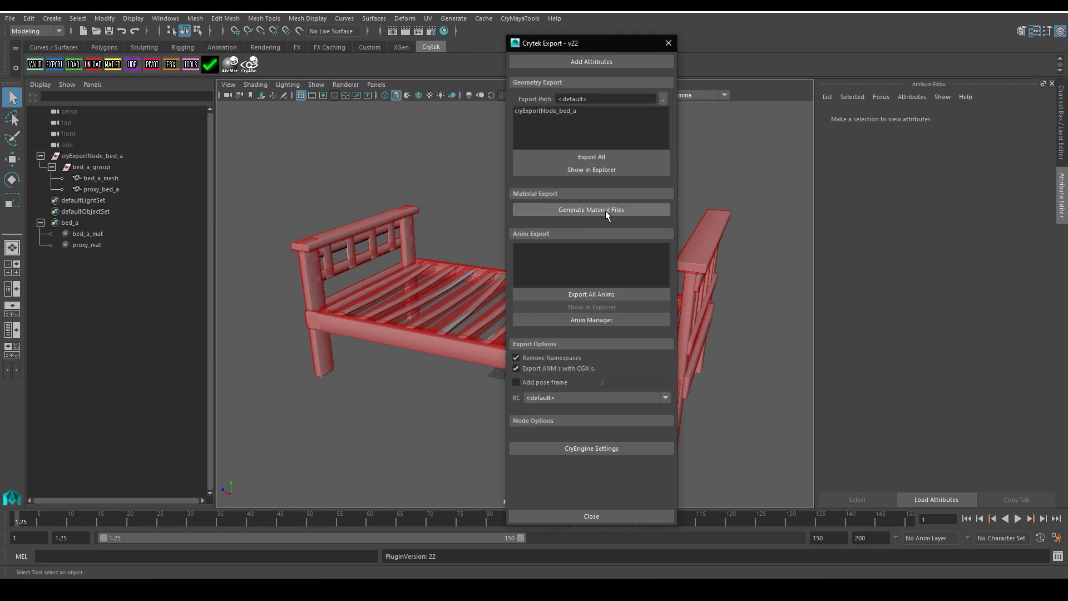
left_click(581, 210)
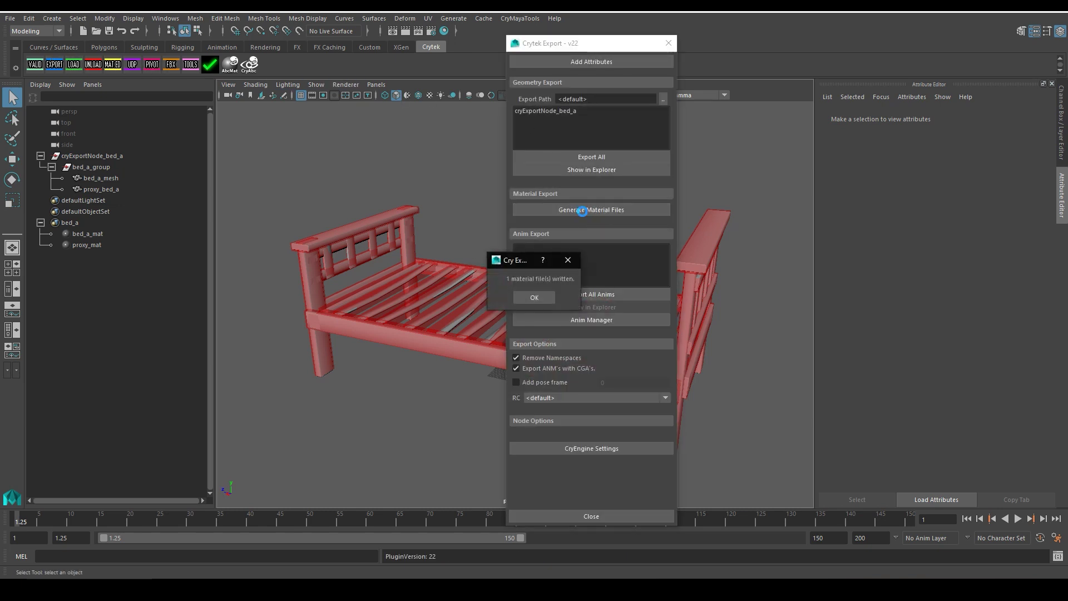
left_click(535, 296)
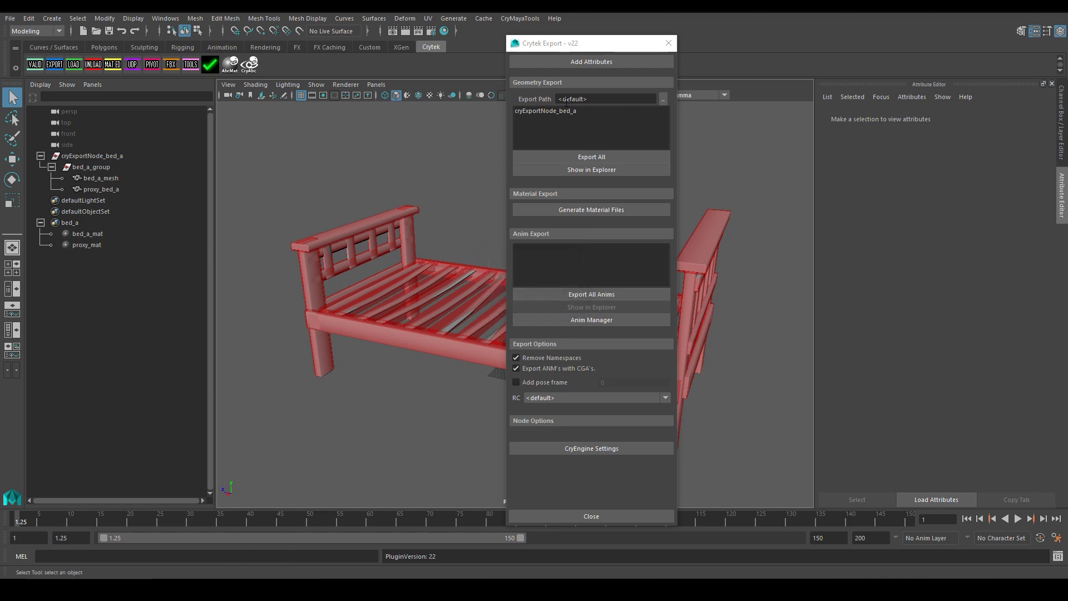
left_click(545, 112)
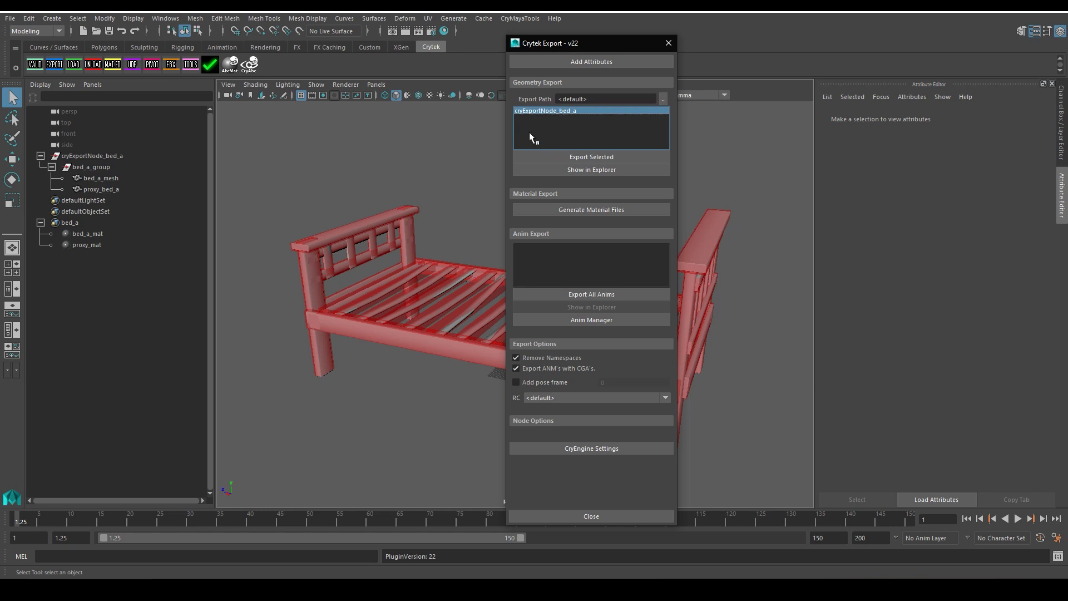
left_click(600, 159)
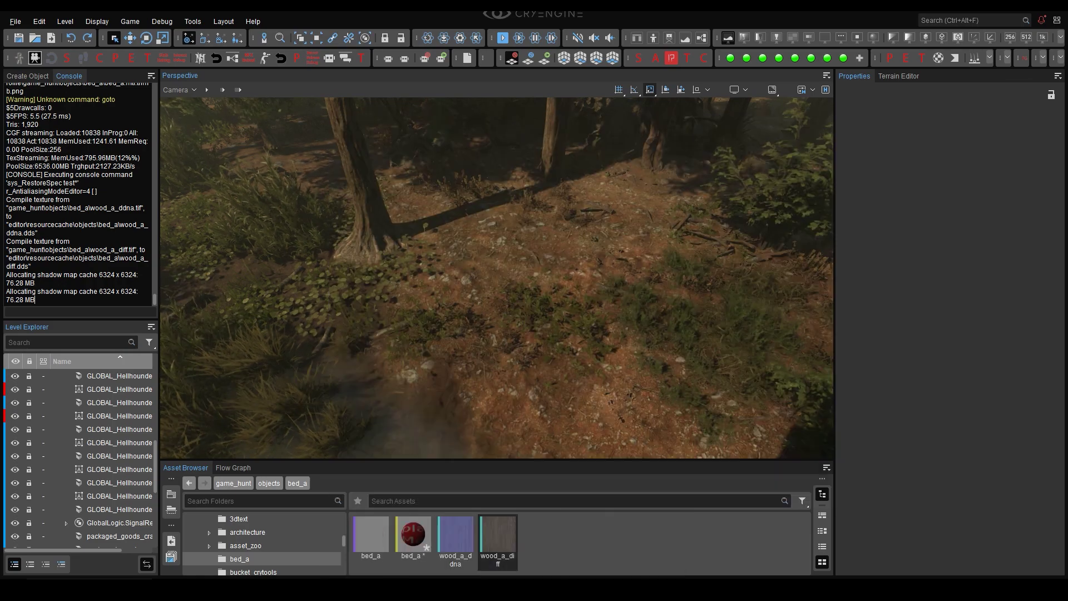
Drop bed_a into the forest level, start physics simulation and switch to Pull Physics.
left_click_drag(397, 534, 533, 277)
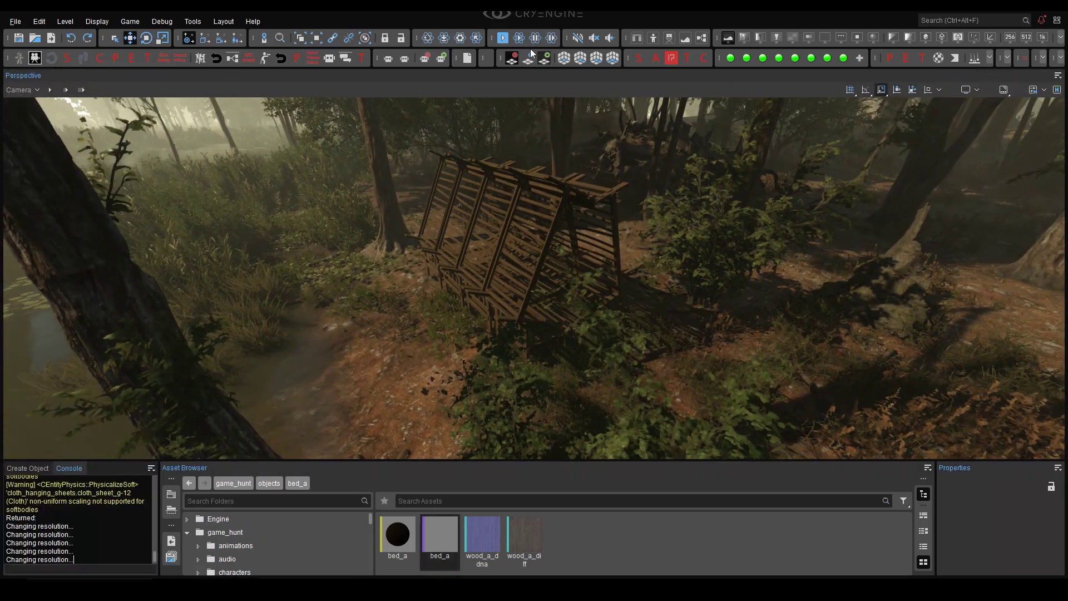
left_click(523, 36)
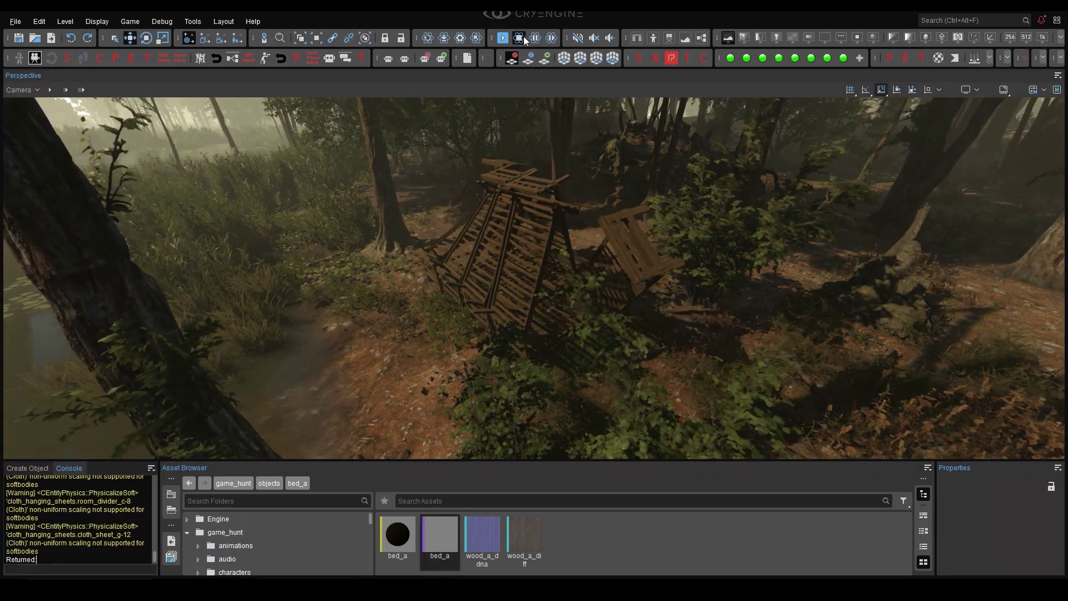
left_click(477, 37)
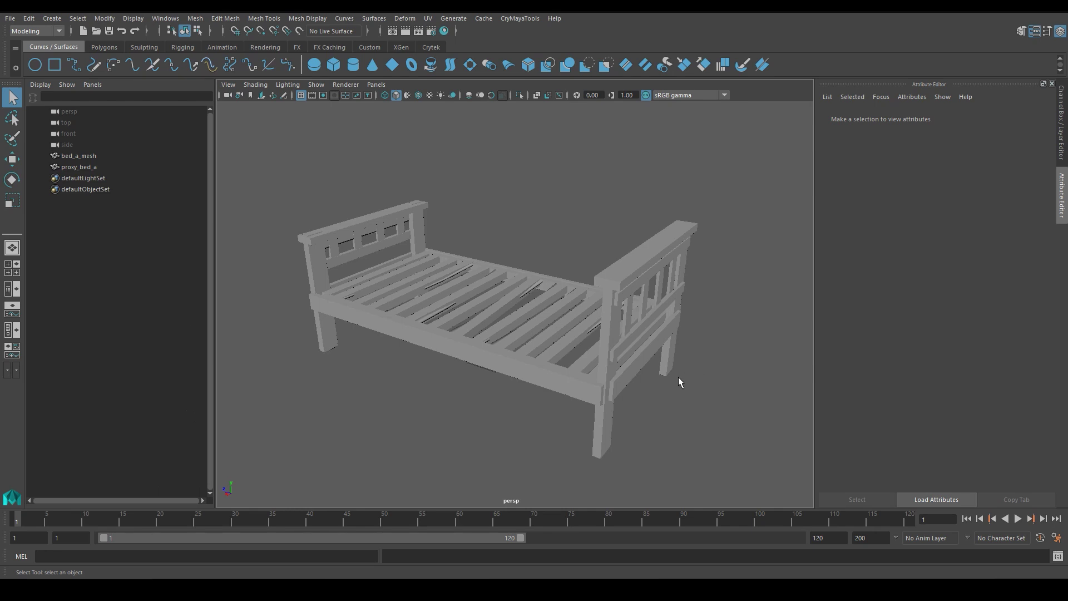
Inspect proxy_bed_a and bed_a_mesh by selecting each from different view angles.
left_click_drag(520, 350, 531, 353, "alt")
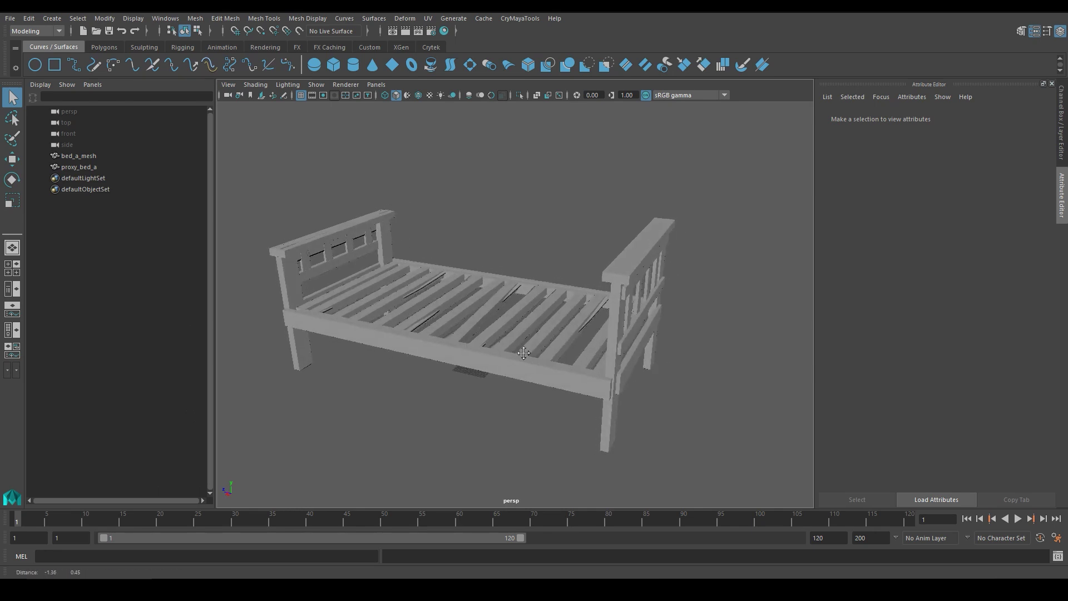
mouse_move(531, 353)
middle_mouse_down("alt")
mouse_move(567, 351)
mouse_move(535, 355)
middle_mouse_up("alt")
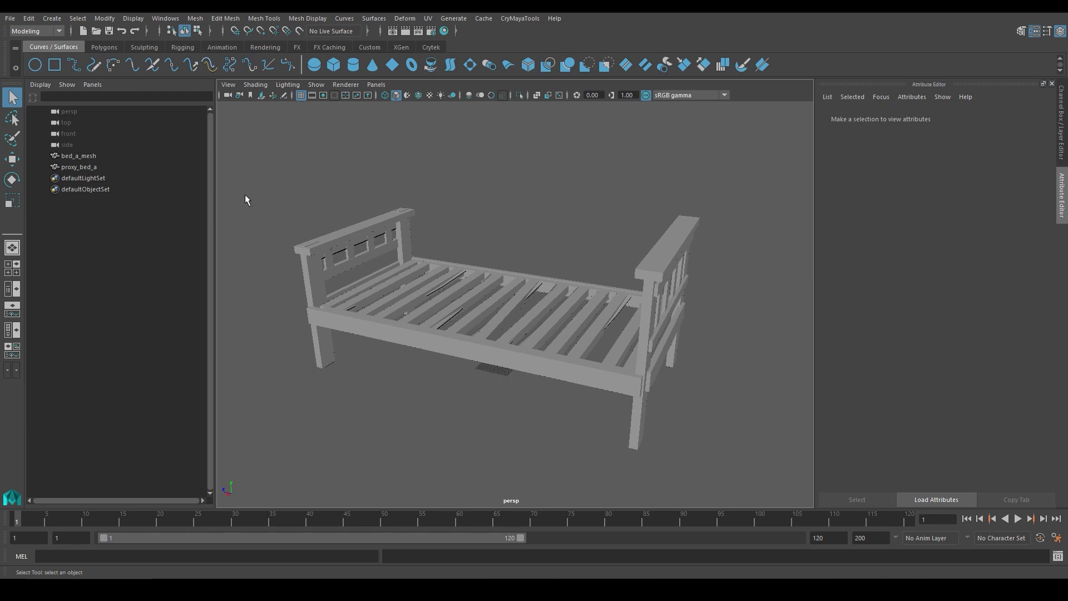
left_click(348, 243)
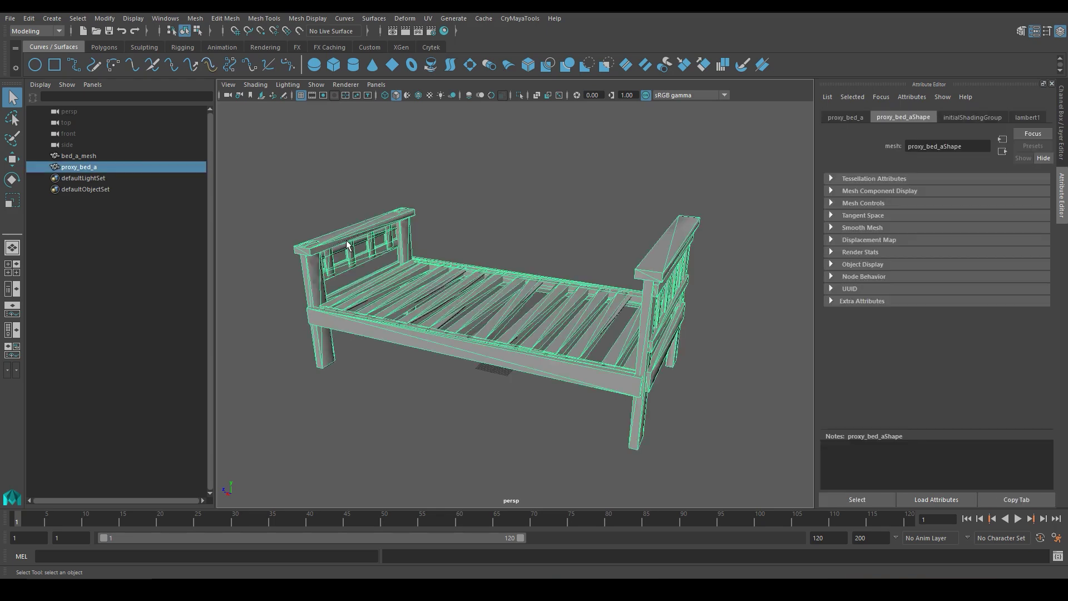
left_click(83, 156)
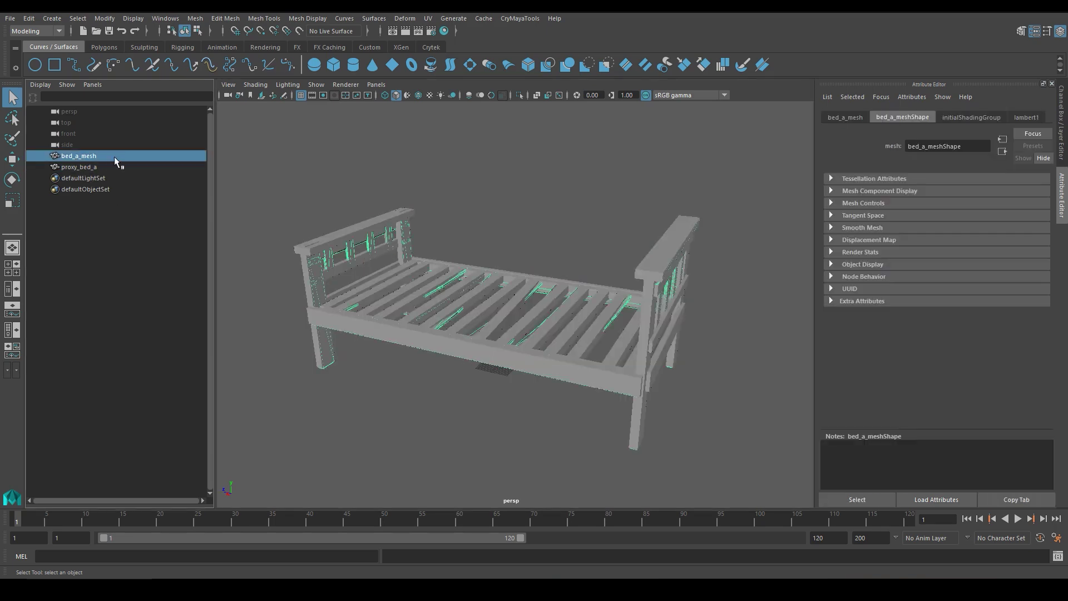
left_click(78, 167)
left_click(355, 399)
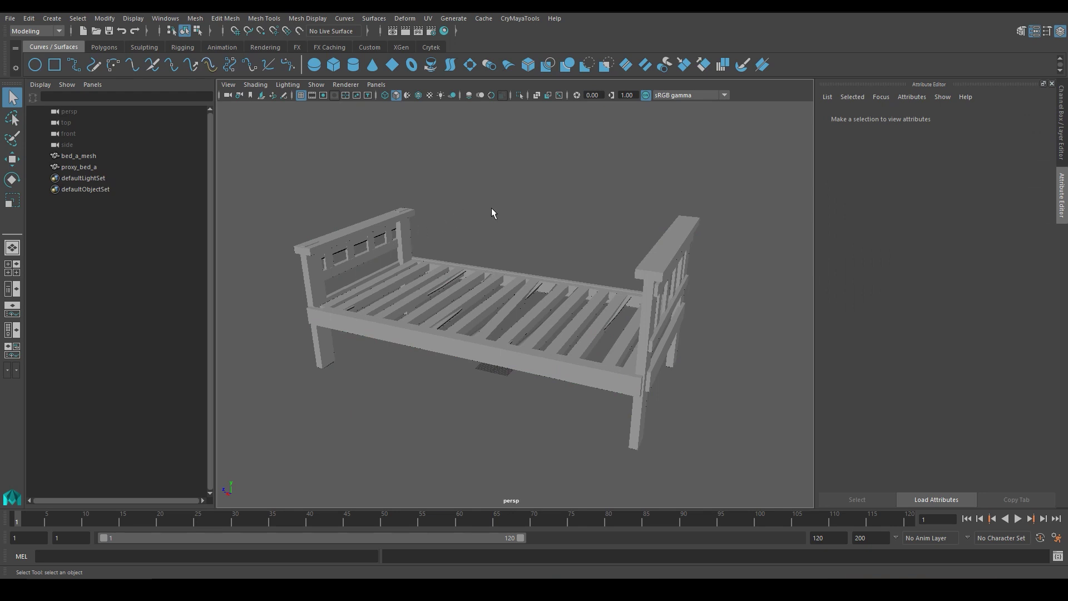
left_click_drag(491, 208, 471, 198, "alt")
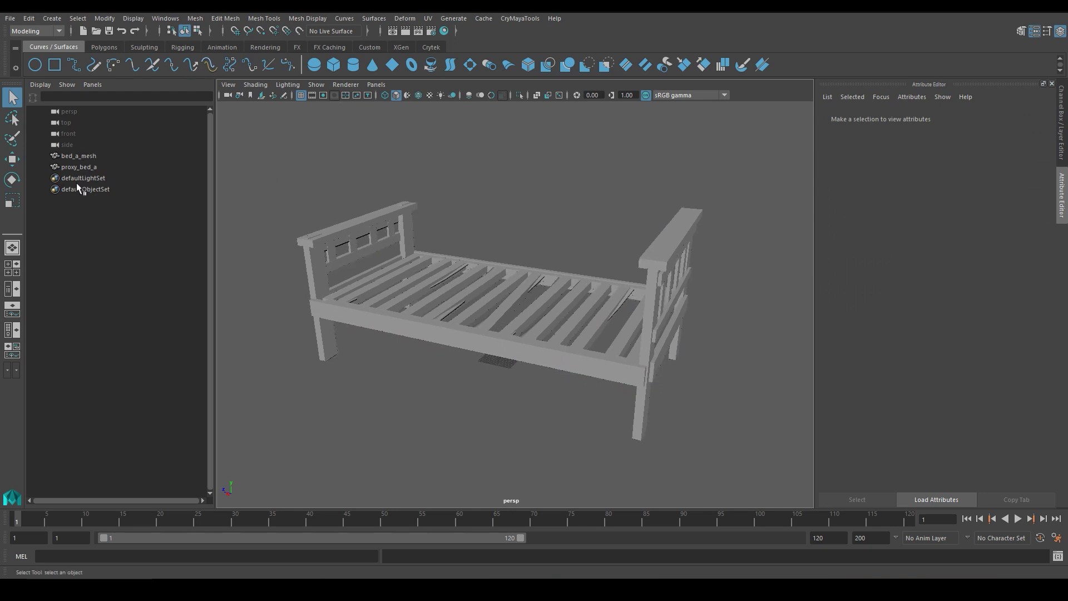
Parent proxy_bed_a under bed_a_mesh in the Outliner.
left_click(65, 169)
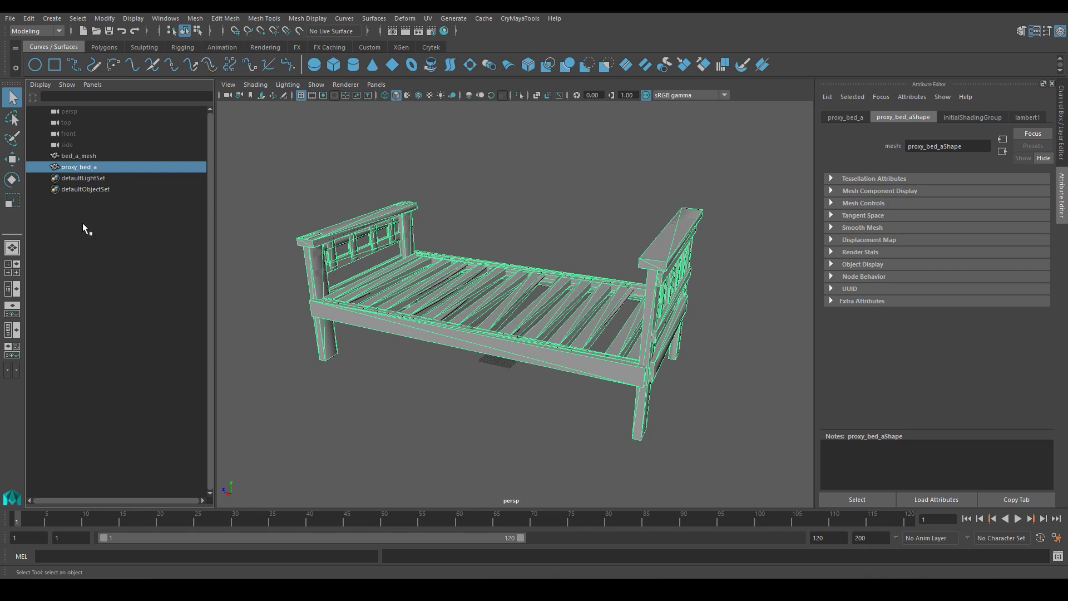
middle_click_drag(79, 167, 102, 163)
left_click(72, 157)
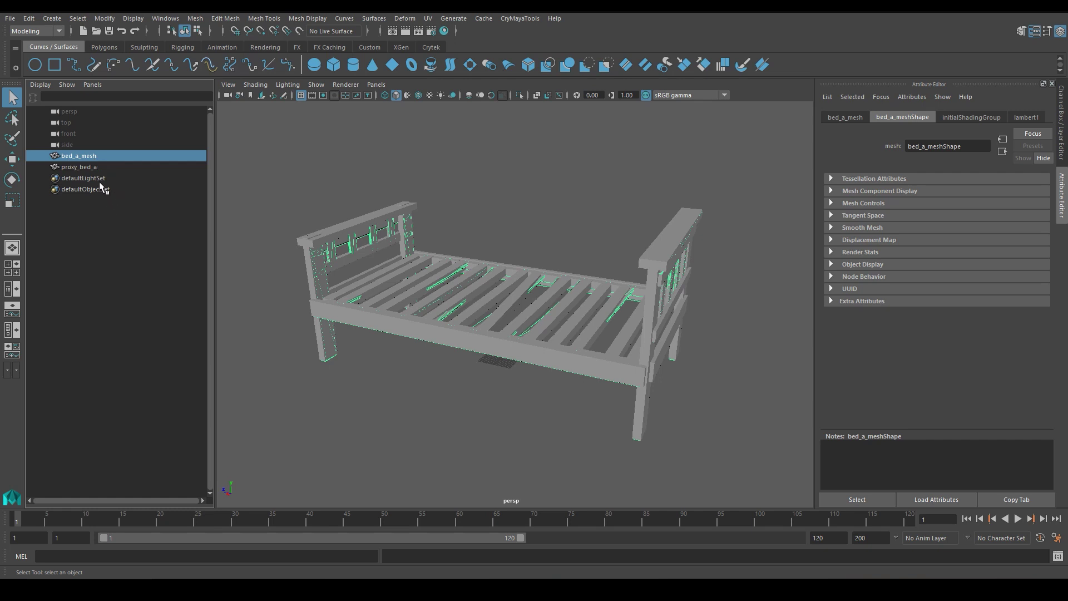
left_click_drag(461, 231, 484, 257, "alt")
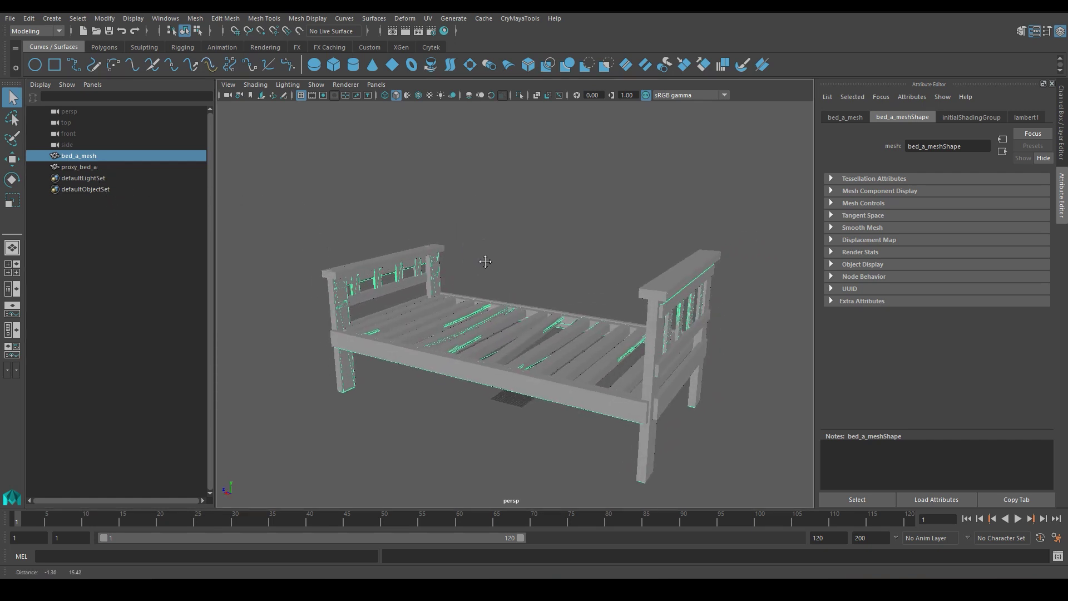
left_click(79, 167)
middle_click_drag(467, 259, 499, 279, "alt")
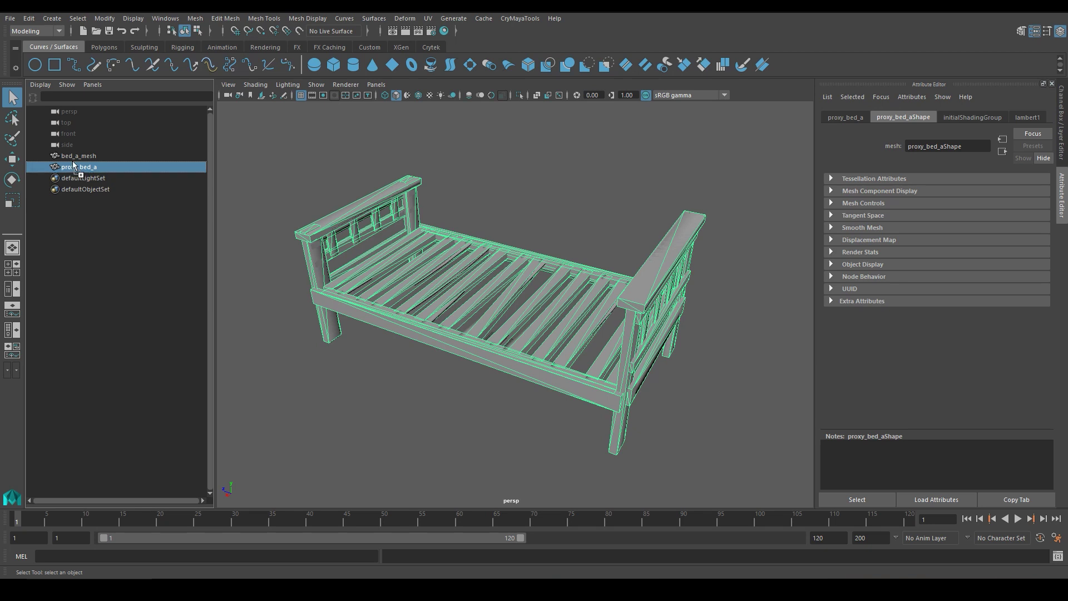
left_click_drag(79, 168, 74, 156)
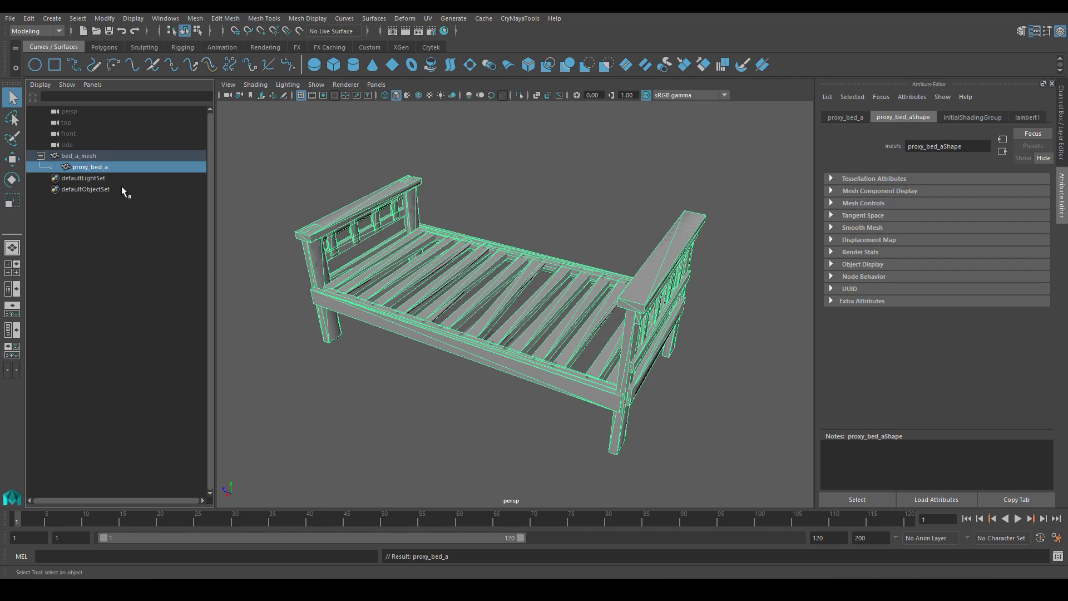
left_click(444, 31)
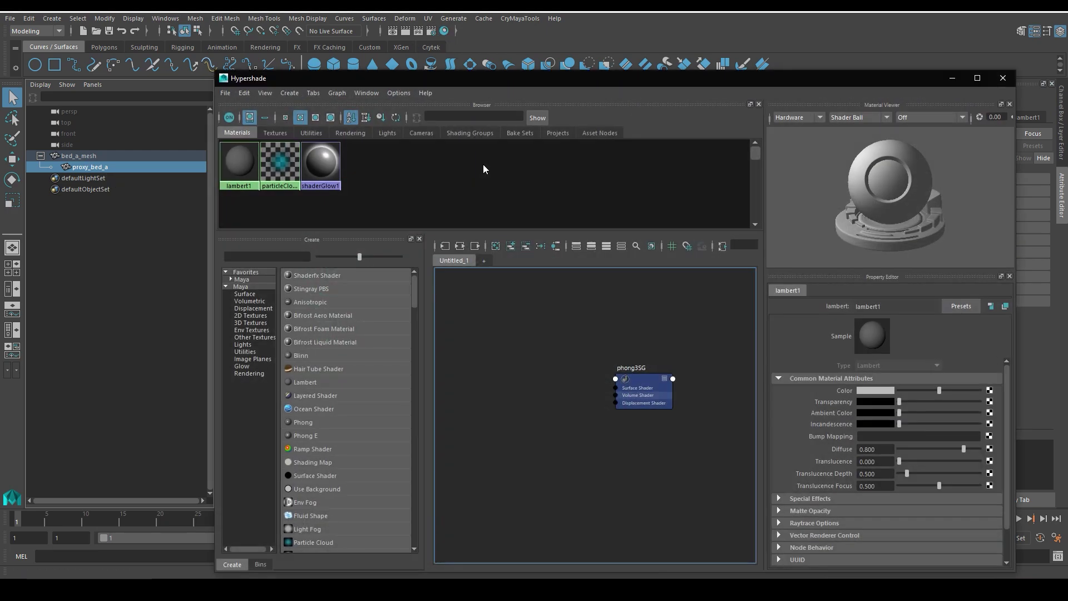
Create two new Phong materials in Hypershade.
right_click(376, 167)
mouse_move(419, 204)
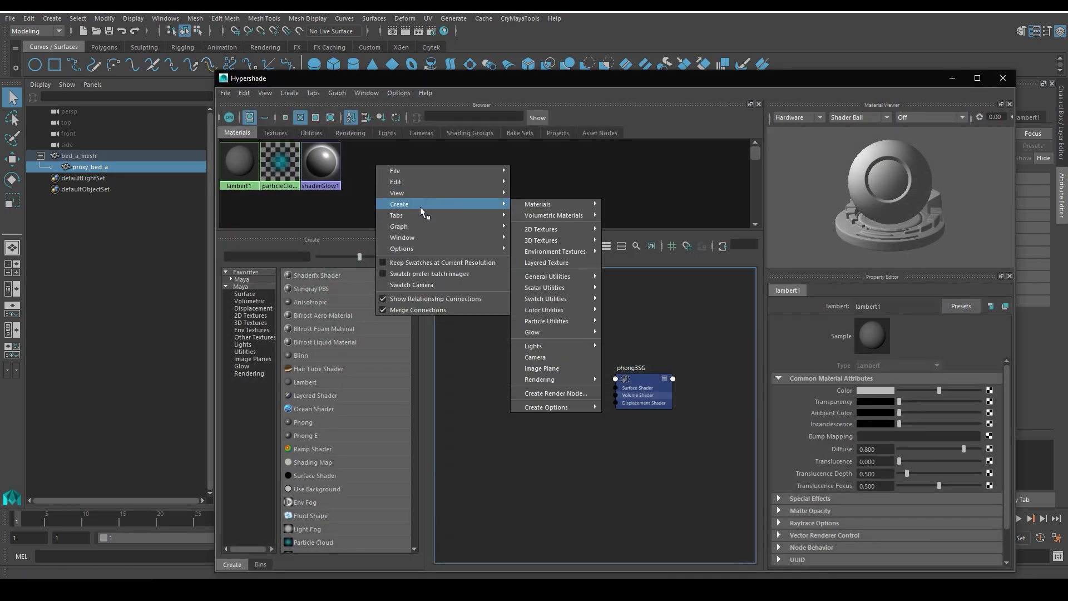
mouse_move(535, 205)
left_click(634, 329)
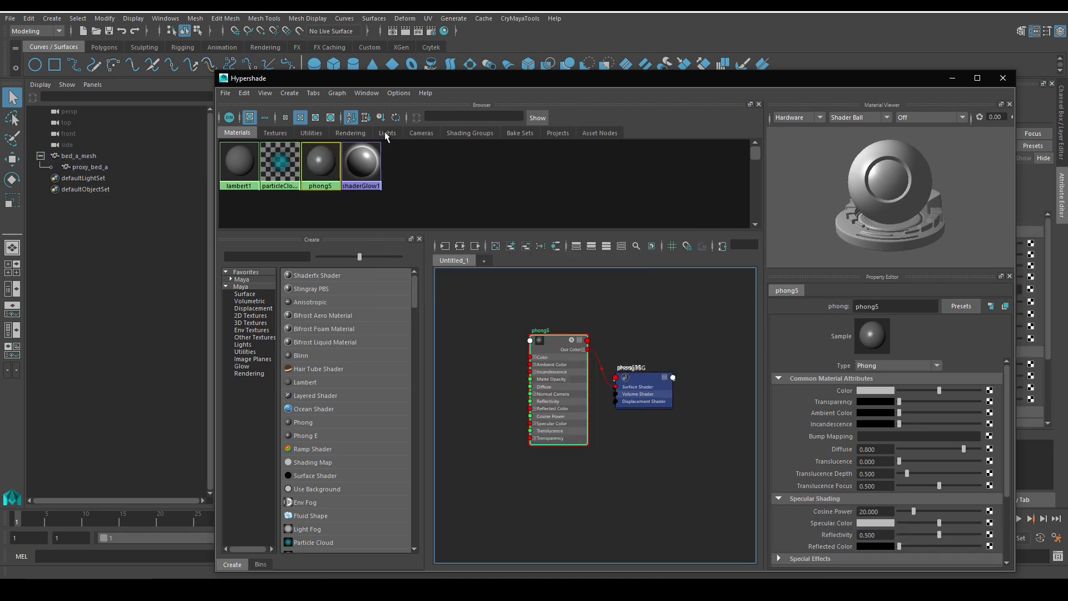
right_click(416, 164)
mouse_move(440, 203)
mouse_move(592, 205)
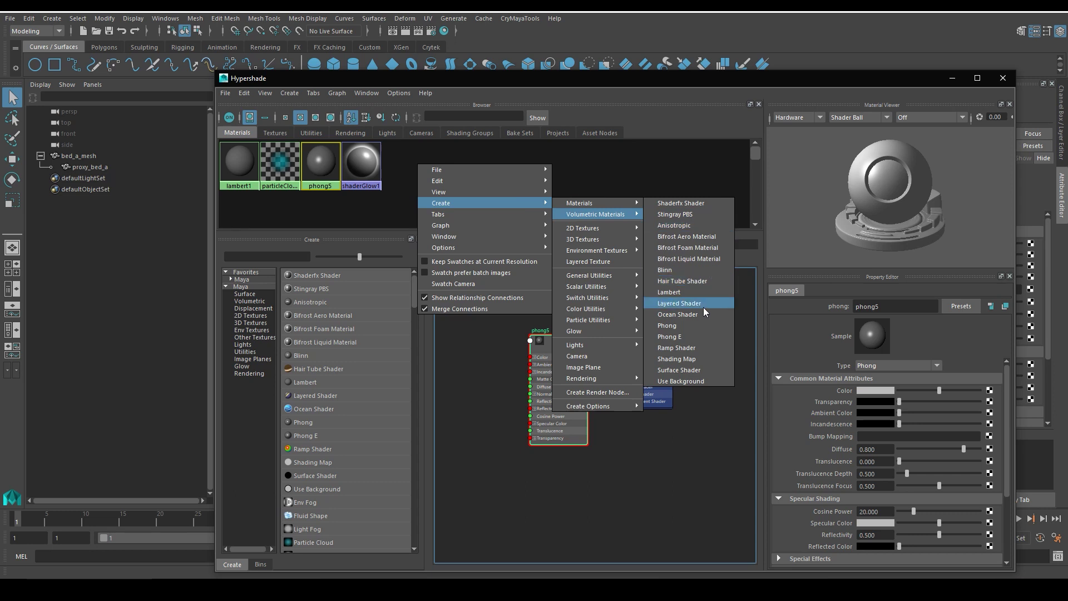
left_click(696, 325)
Rename phong5 to bed_frame_mat and phong6 to proxy_mat.
right_click(327, 174)
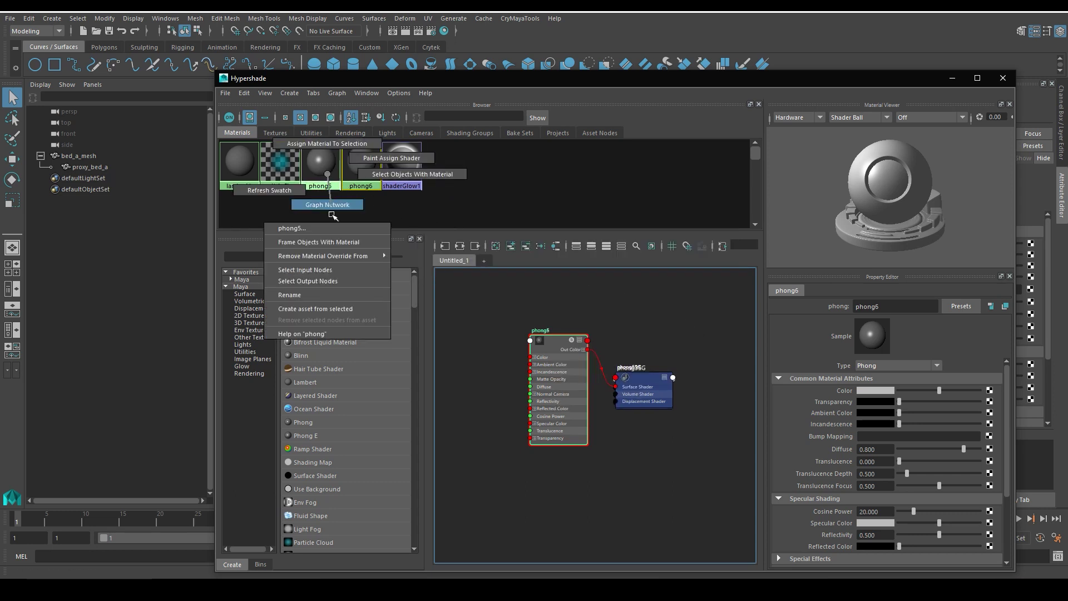
left_click(331, 294)
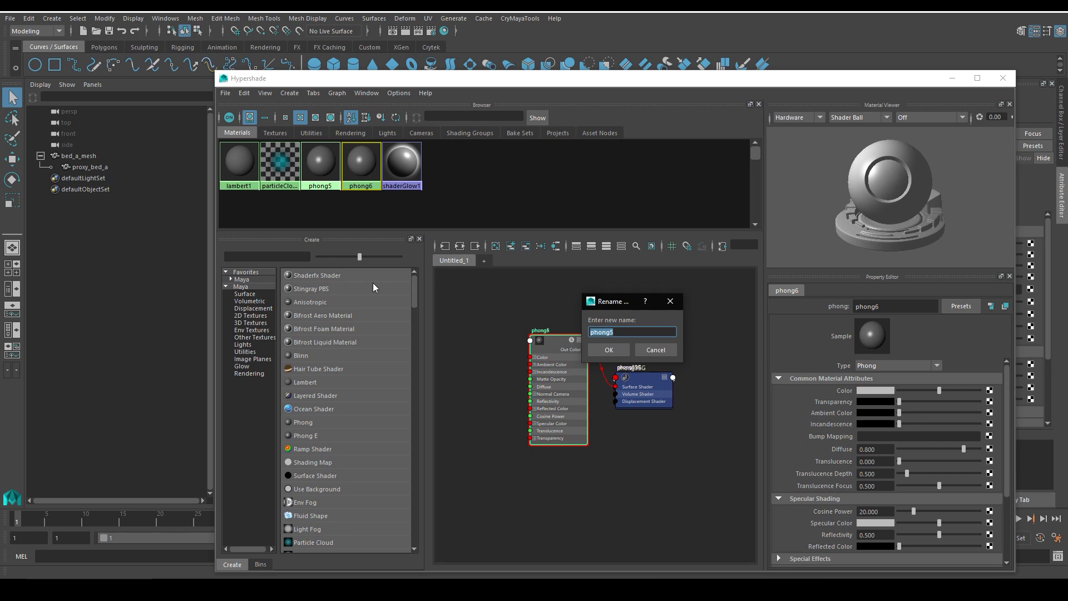
type("bed_frame_mat")
key("Return")
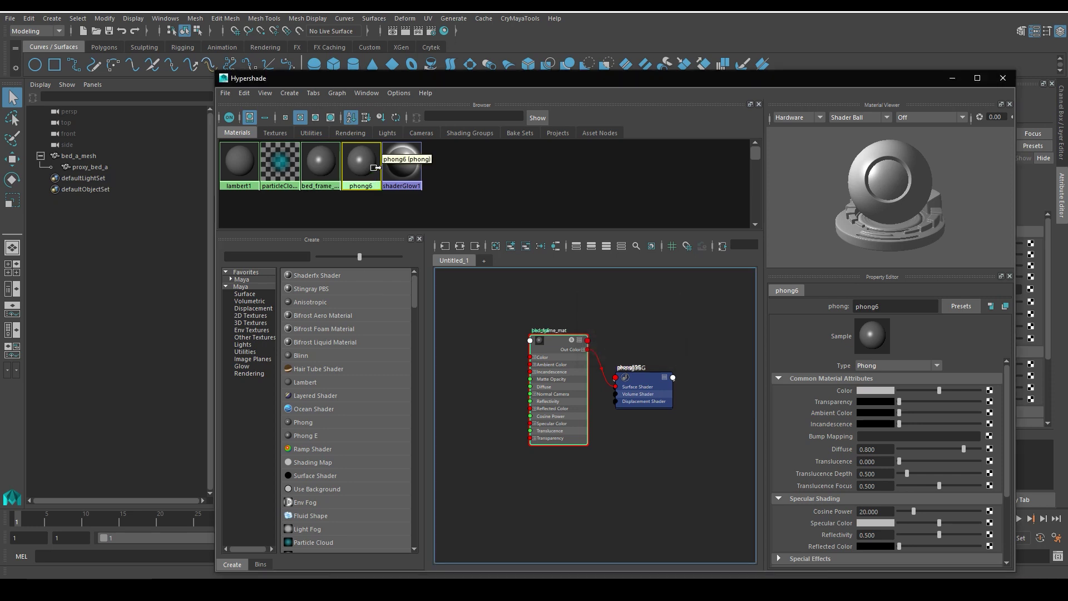
middle_click_drag(360, 161, 361, 227)
left_click(353, 282)
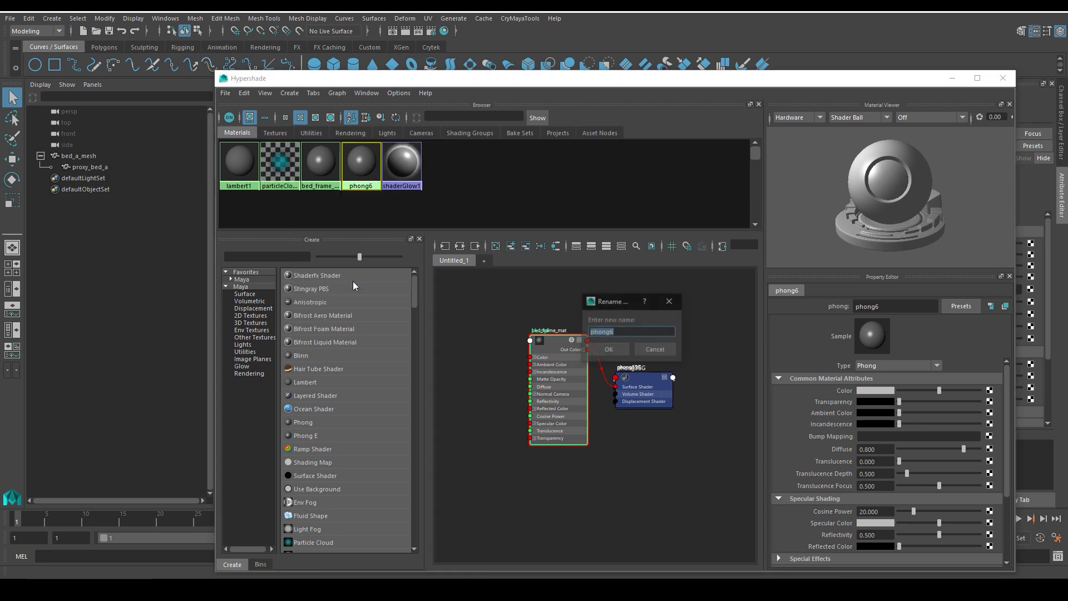
type("proxy_mat")
key("Return")
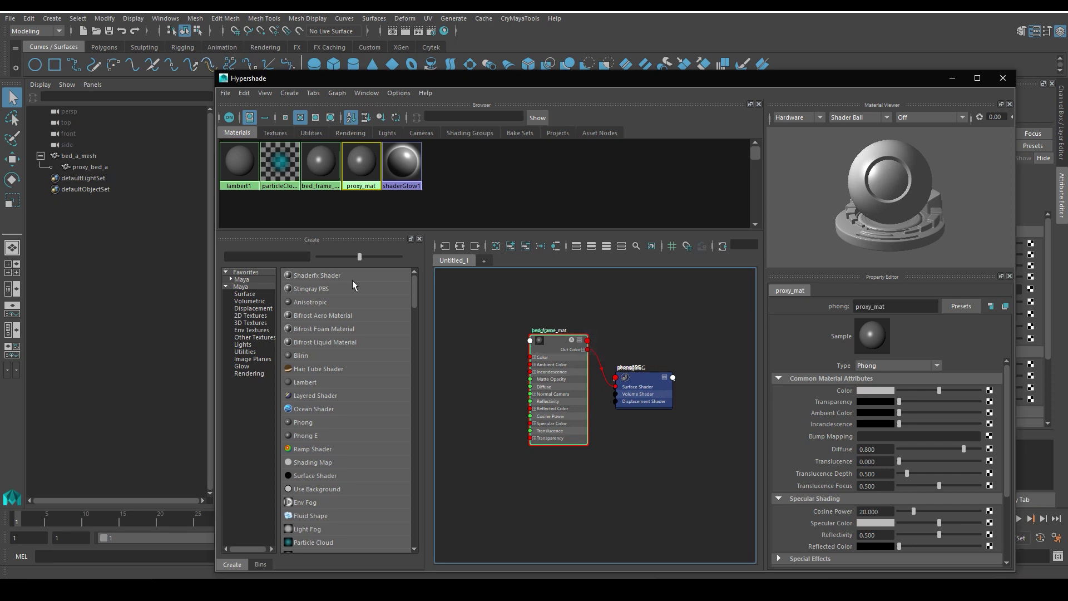
Assign bed_frame_mat to bed_a_mesh and proxy_mat to proxy_bed_a.
left_click(94, 156)
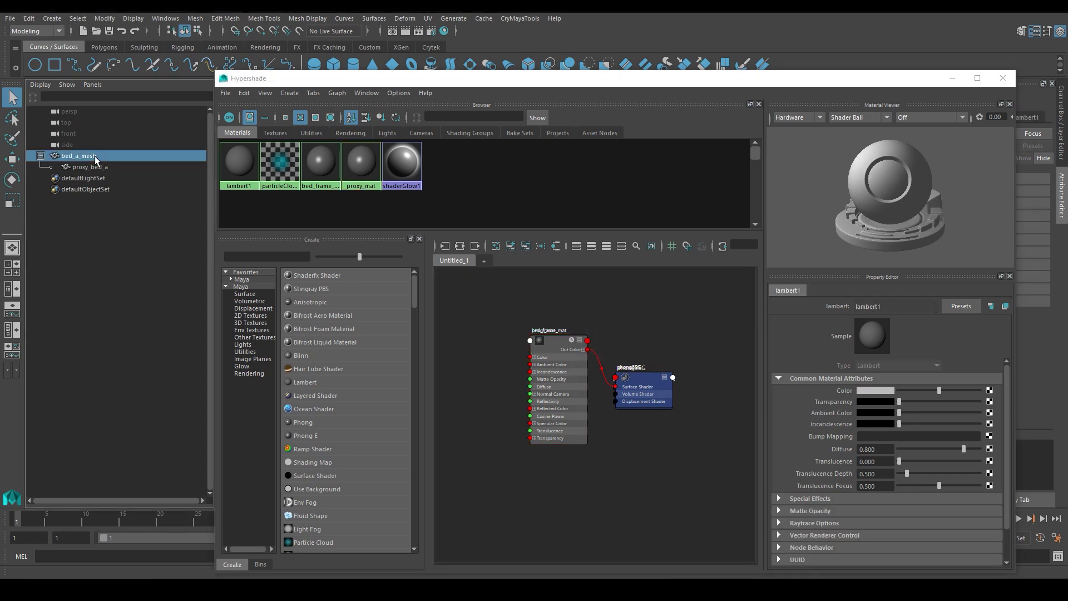
right_click(315, 174)
left_click(312, 150)
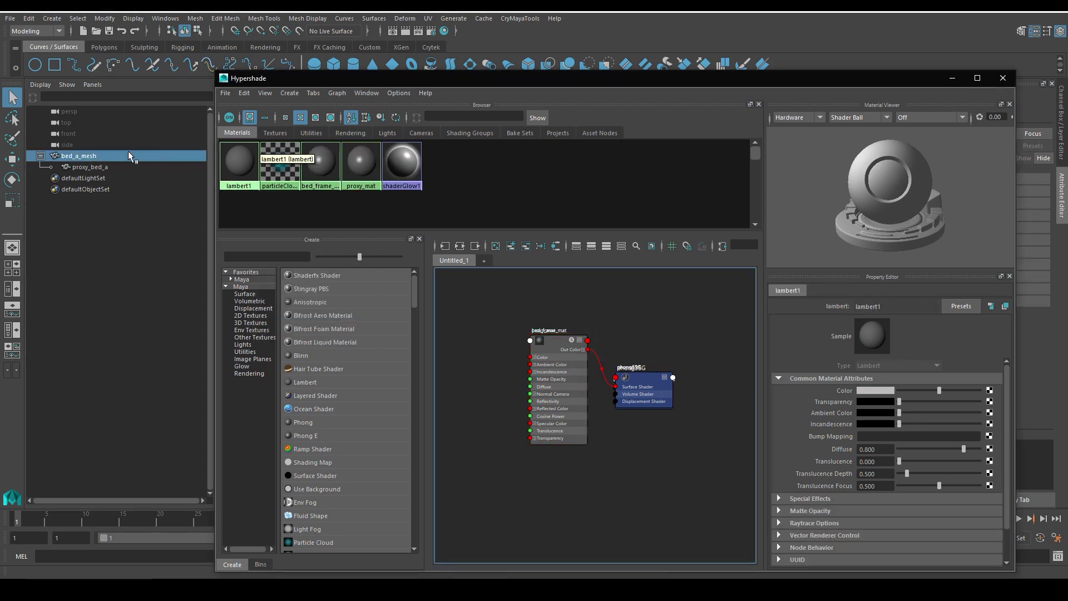
left_click(103, 165)
right_click(375, 167)
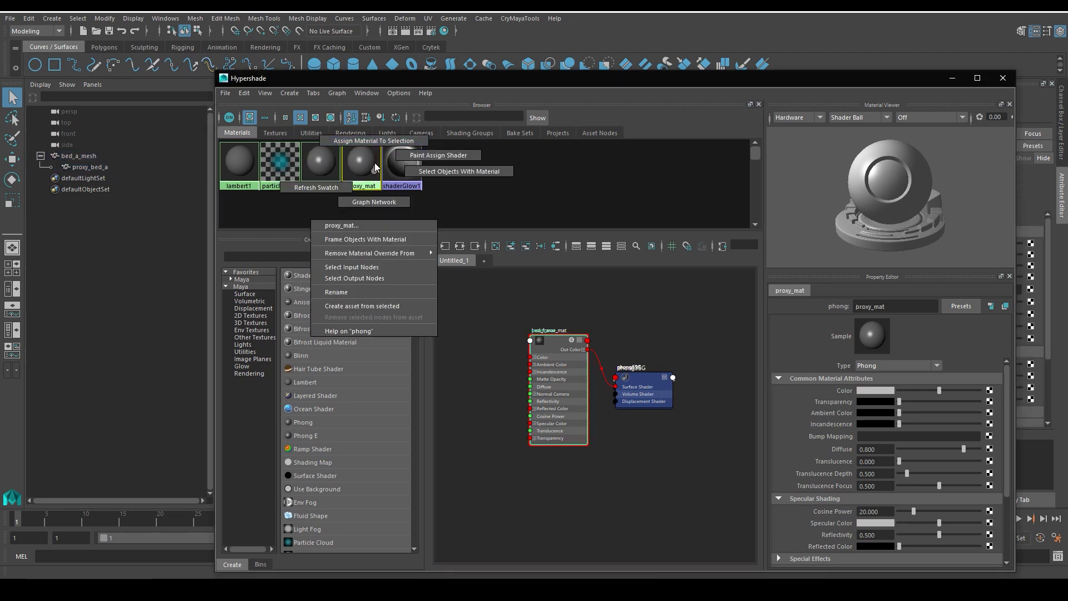
left_click(377, 144)
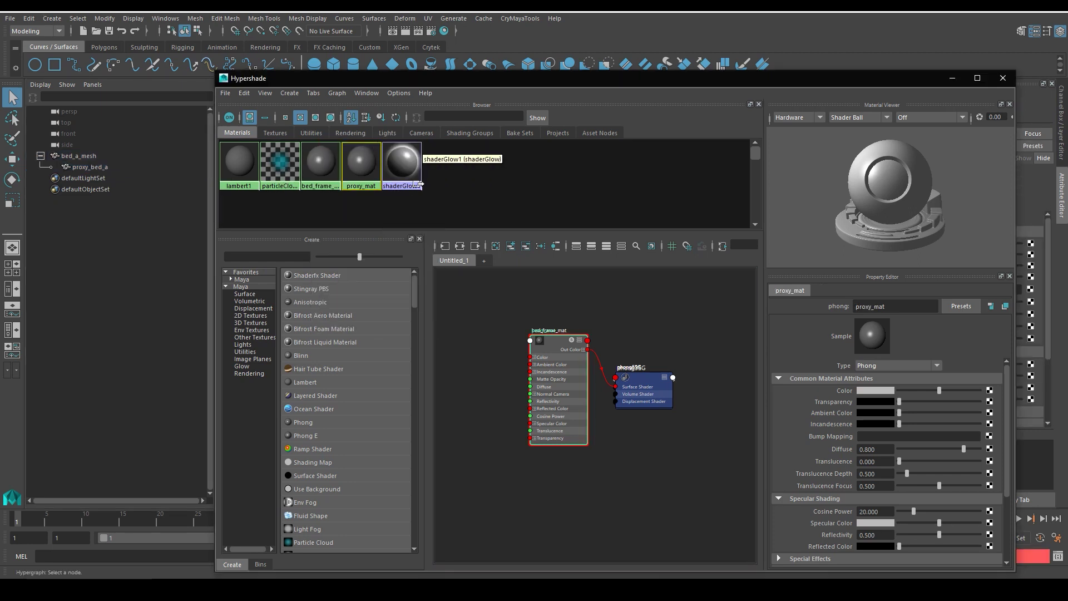
Start exporting the whole scene with File > Export All.
left_click_drag(382, 77, 450, 79)
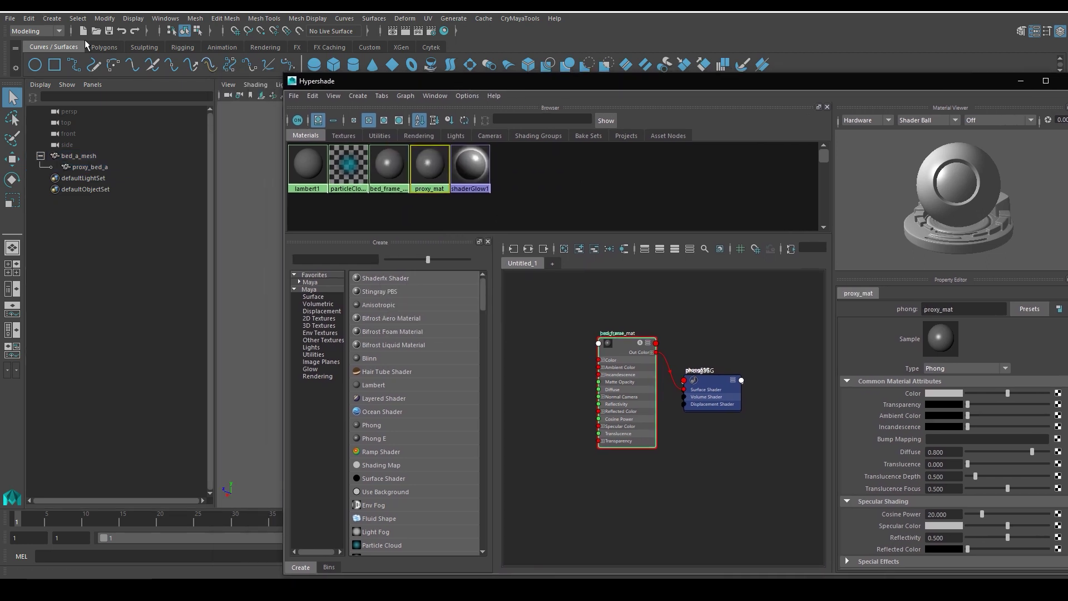
left_click(10, 19)
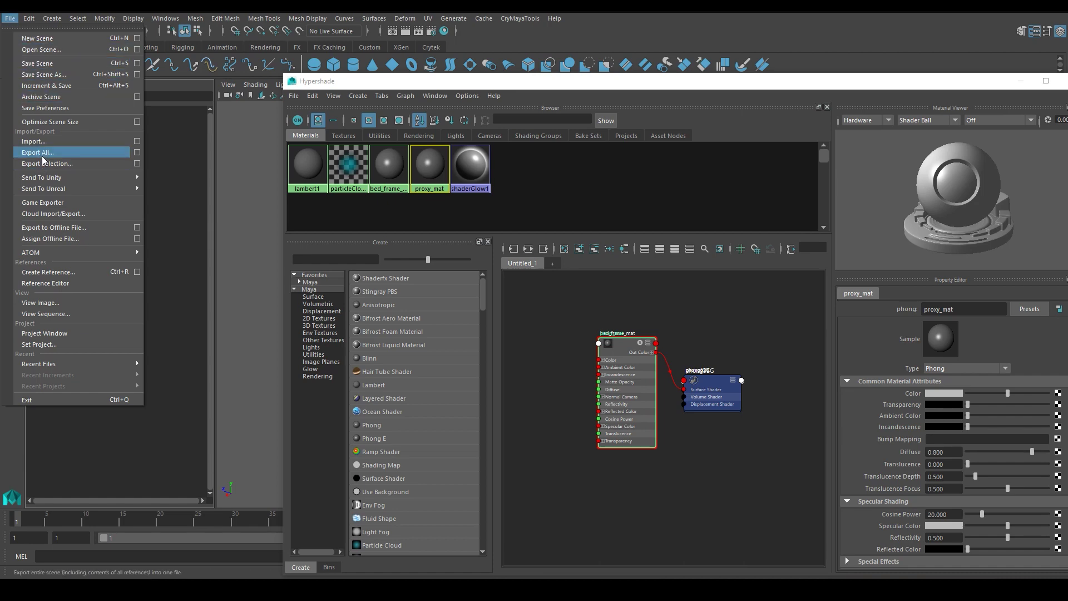
left_click(82, 153)
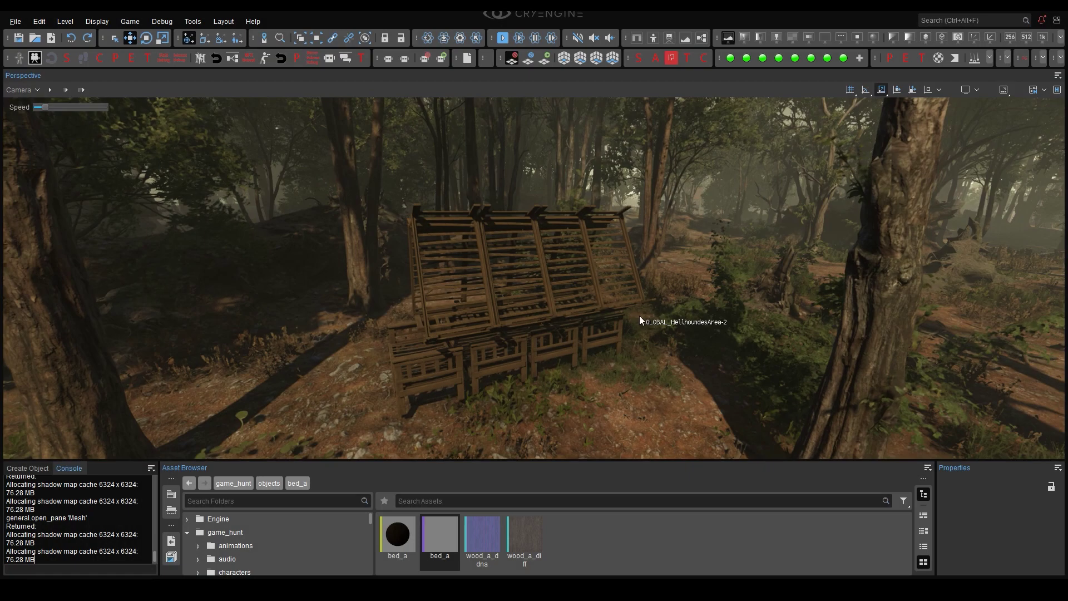
Load bed_a.fbx into the FBX mesh importer and show its Material settings.
right_click_drag(640, 320, 651, 303)
left_click(189, 22)
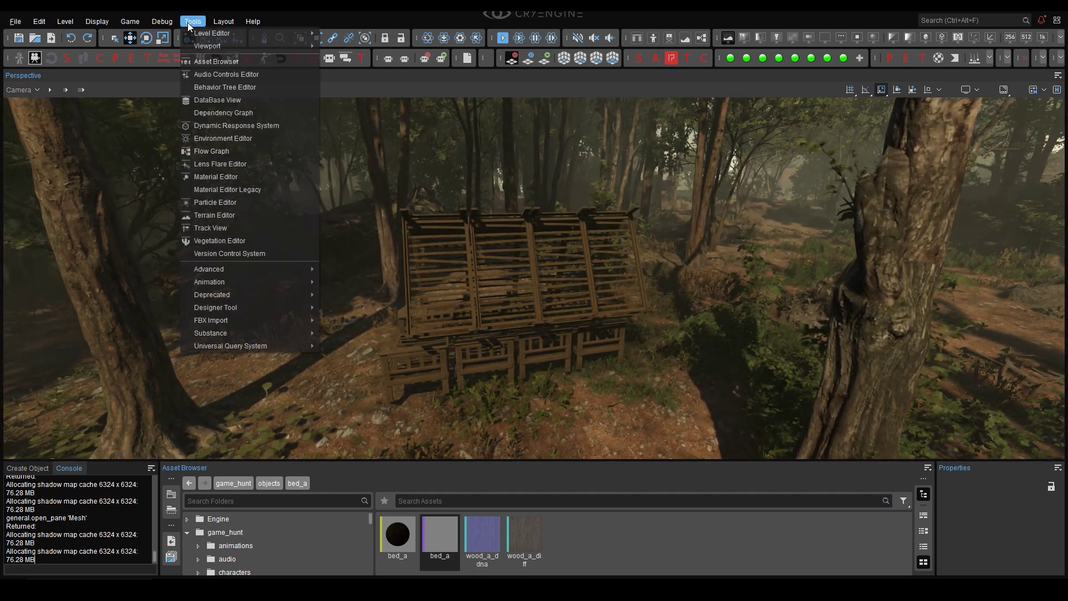
mouse_move(219, 320)
left_click(329, 331)
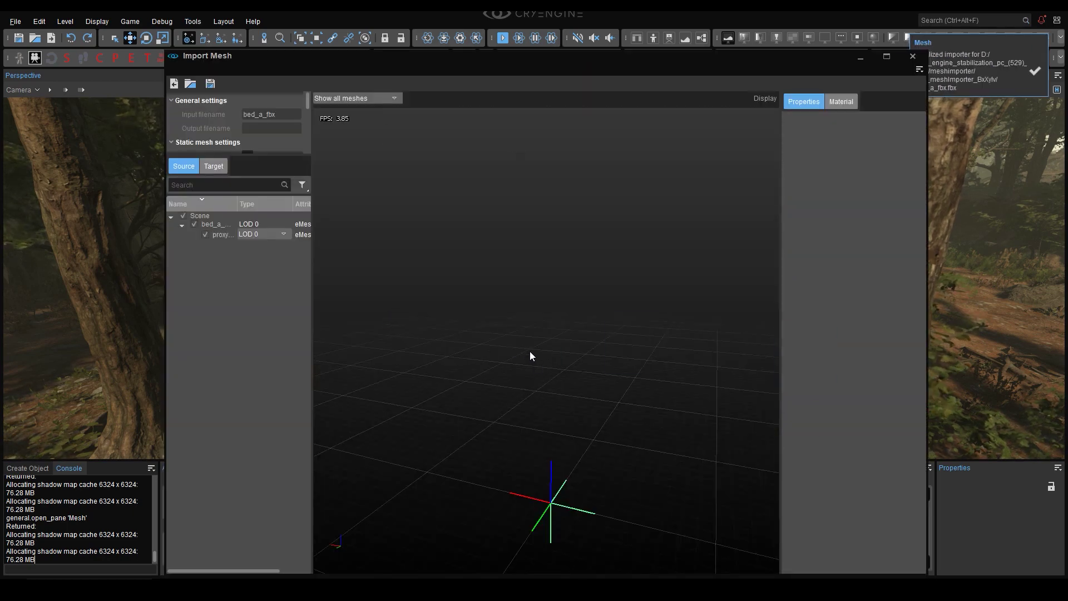
left_click(836, 100)
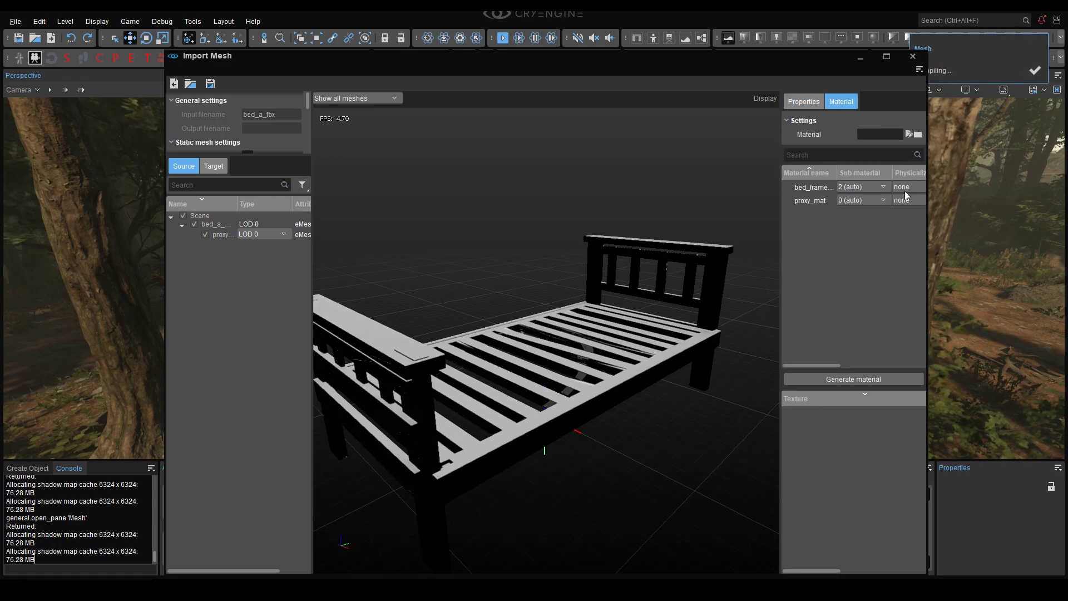
Make proxy_mat physicalize as 'proxy only (no draw)' and set the proxy node's Type to Physics Proxy.
left_click(904, 201)
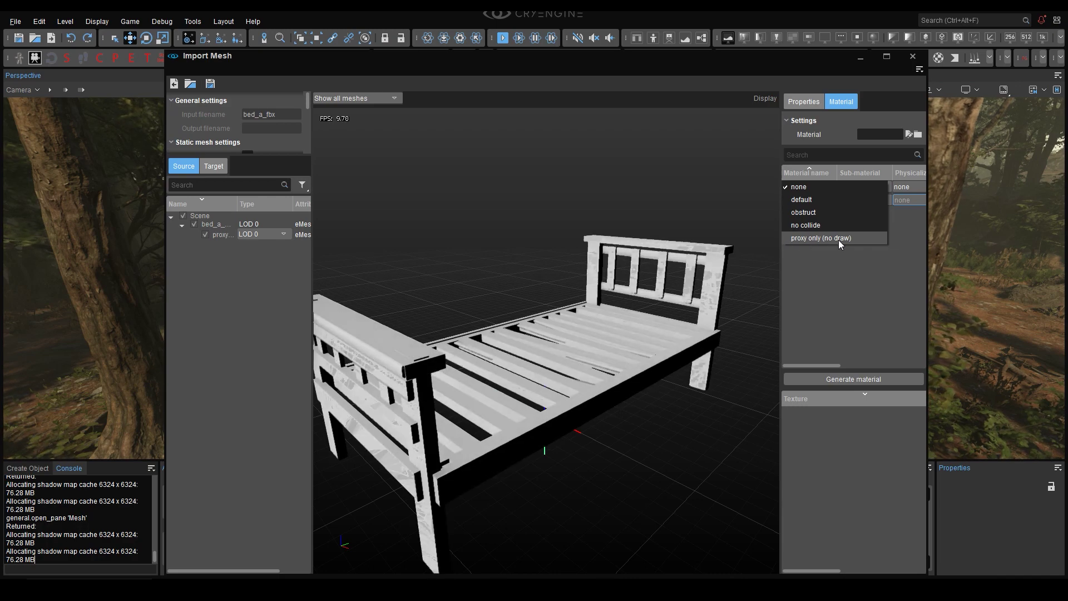
left_click(823, 239)
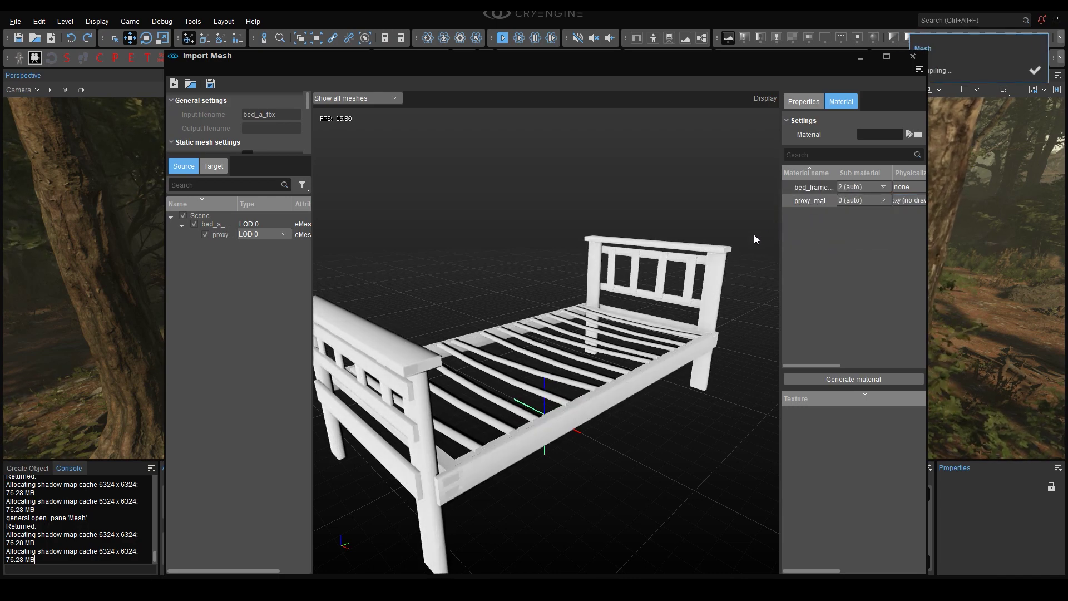
left_click(255, 234)
left_click(222, 233)
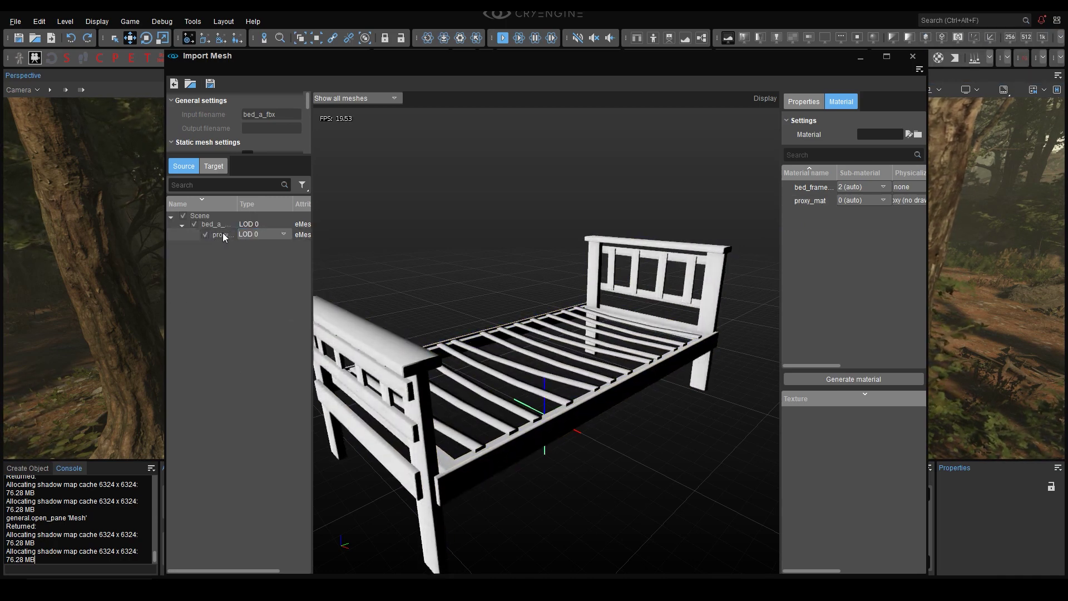
left_click(243, 233)
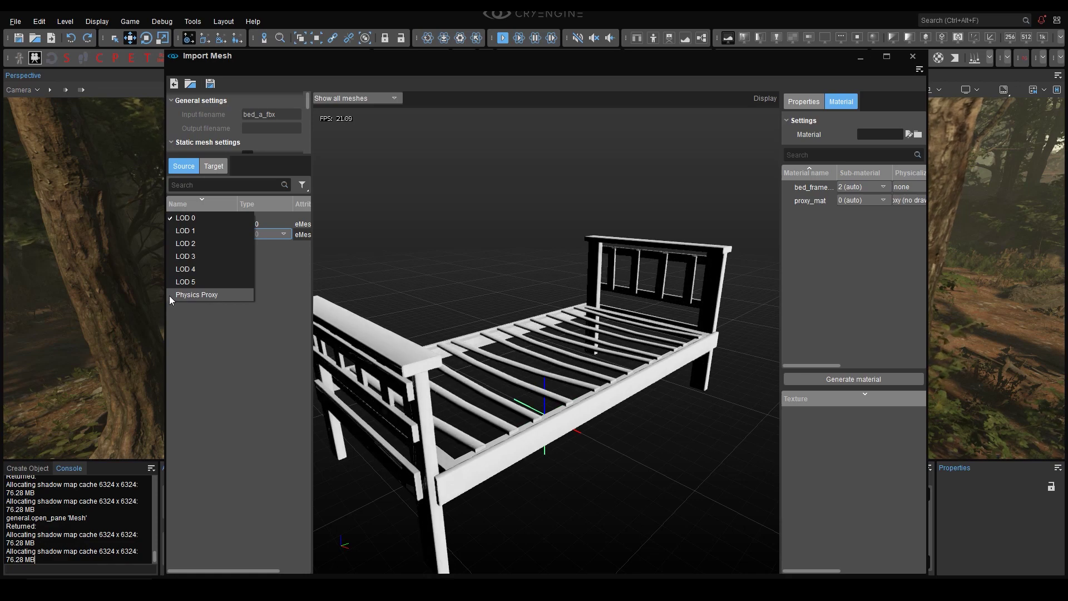
left_click(212, 294)
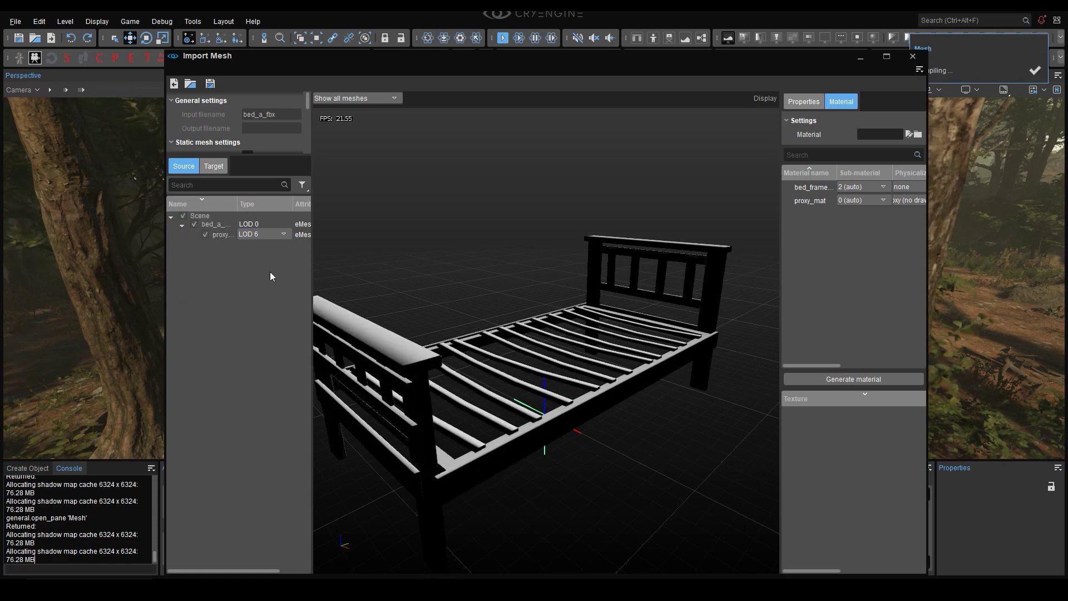
Generate and save the bed's material file, then start saving the bed mesh as a new asset.
left_click(864, 382)
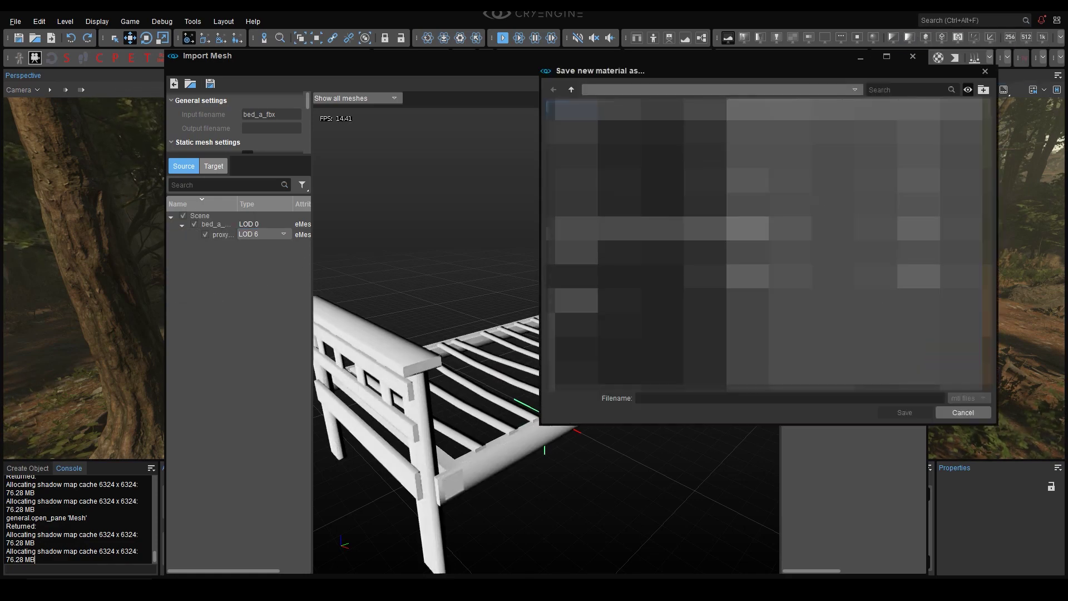
left_click(901, 410)
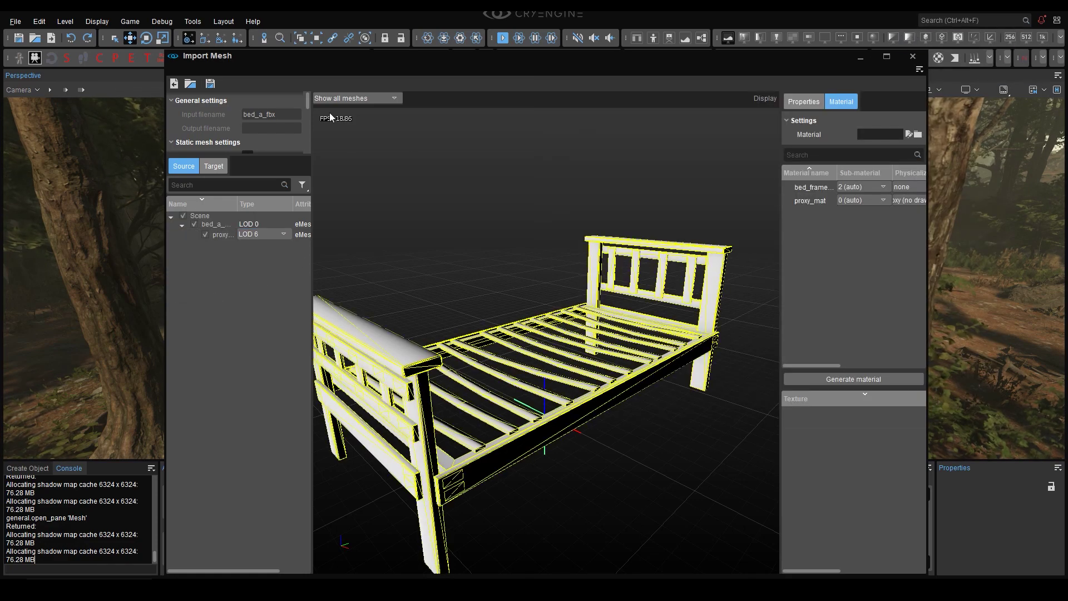
left_click(221, 82)
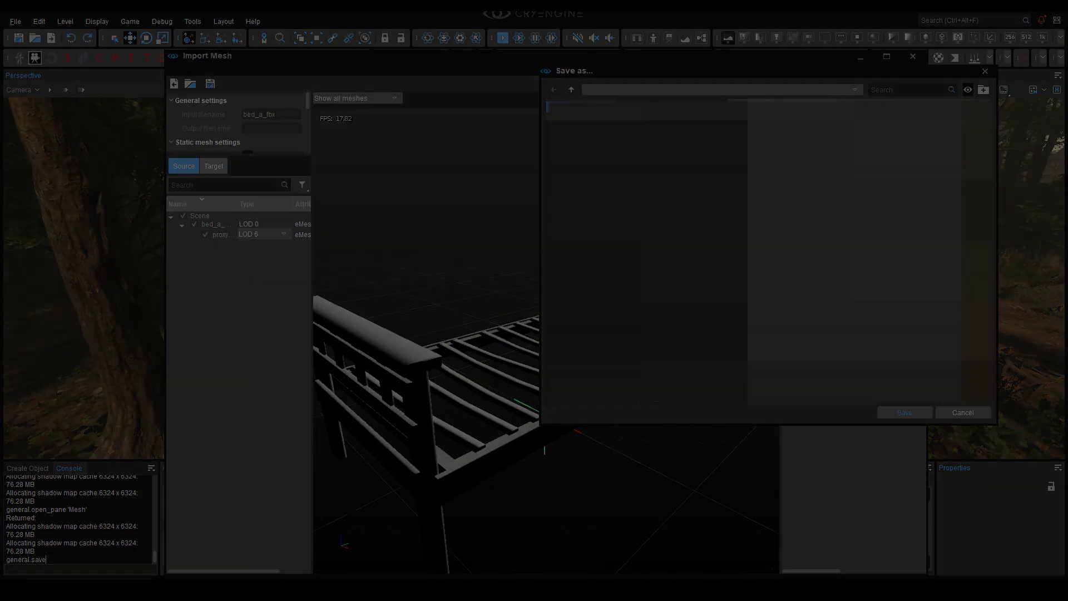